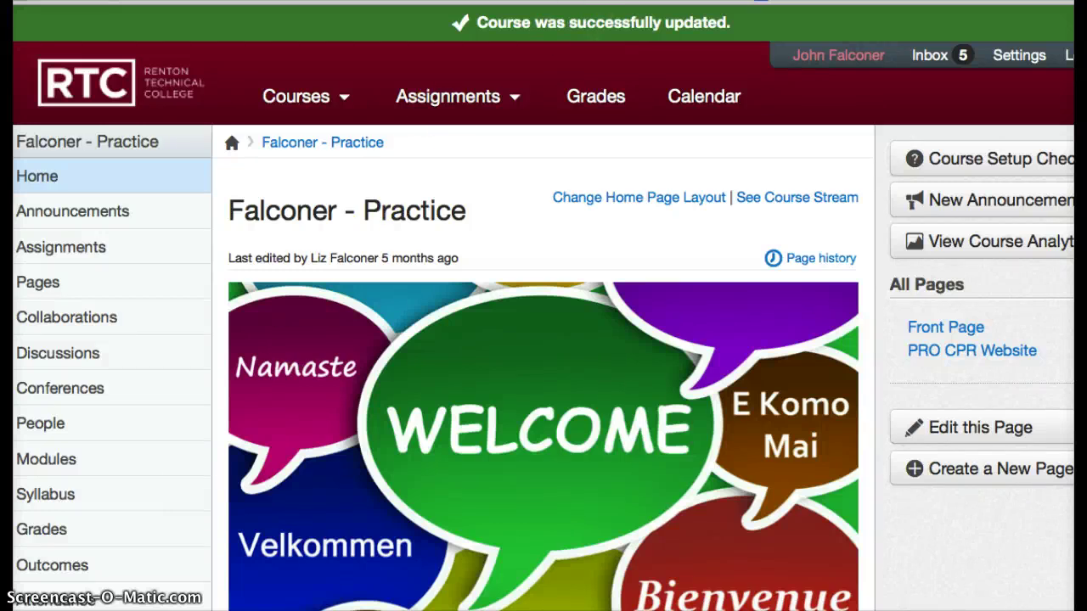
From Modules, open Add Content for the Week 1 module with the item type set to External Tool
scroll(543, 339, left, 1)
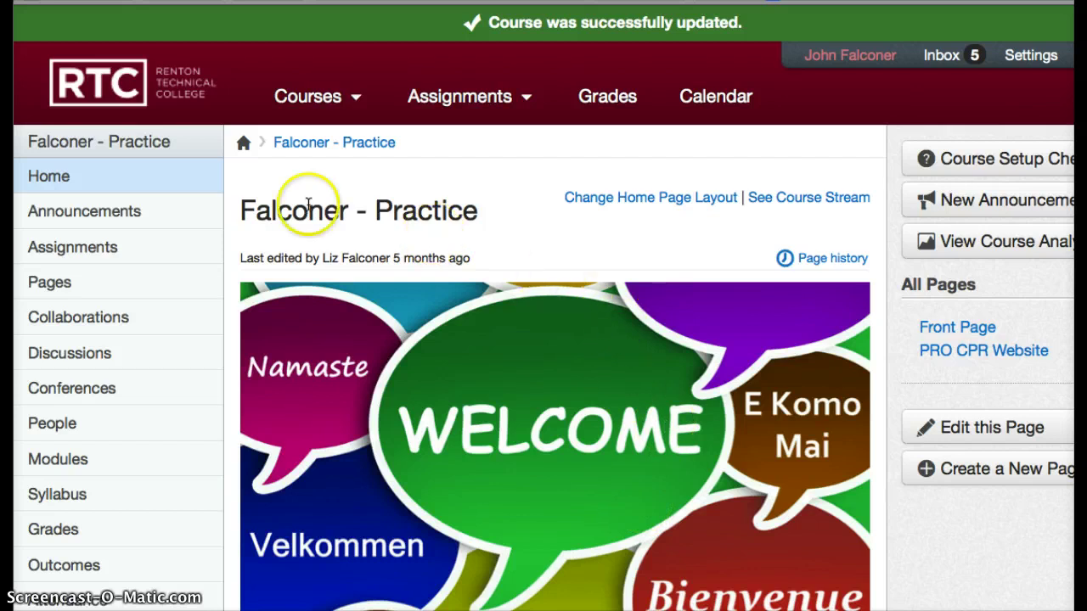
scroll(203, 417, down, 3)
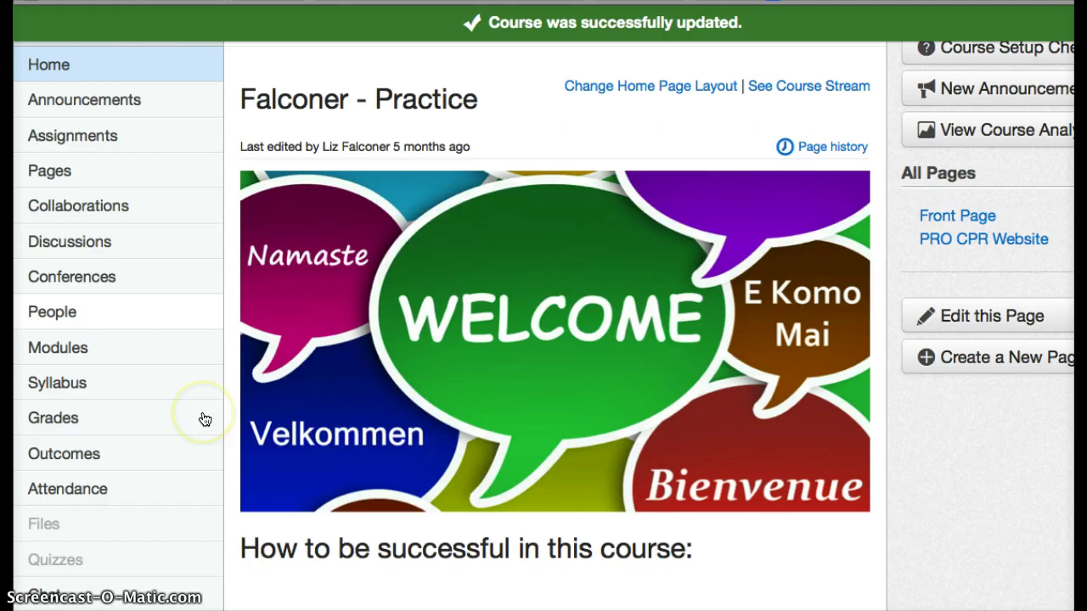
scroll(205, 420, up, 3)
scroll(204, 417, down, 1)
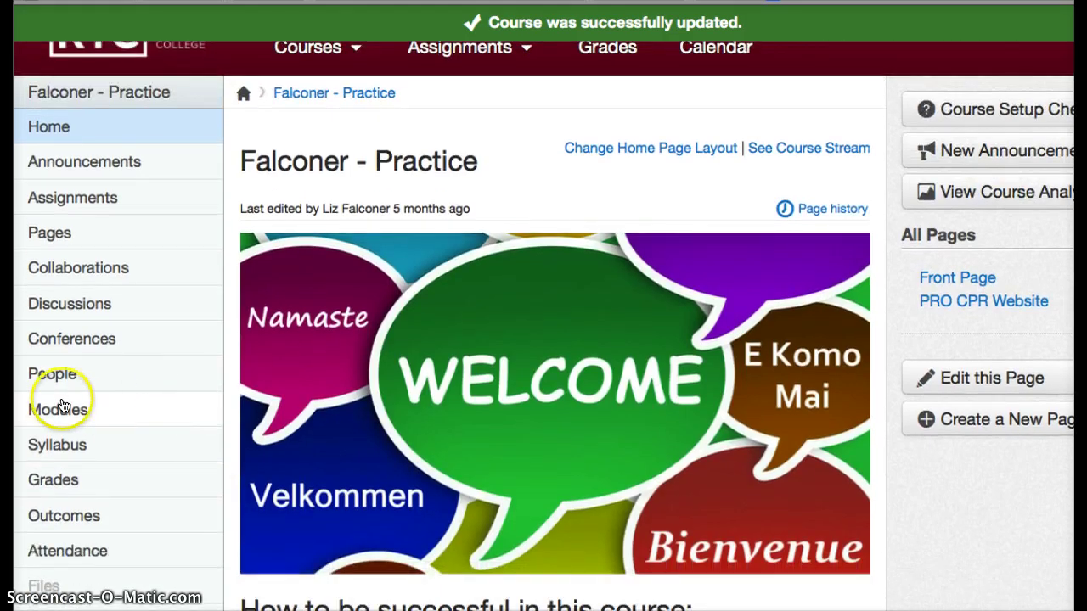
click(61, 406)
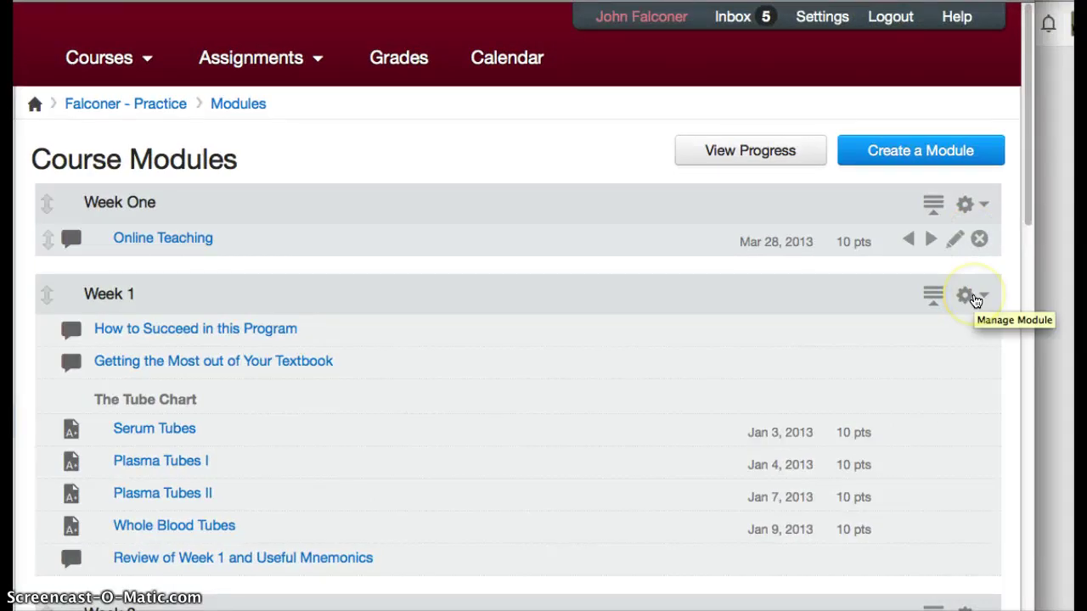
click(978, 298)
click(926, 341)
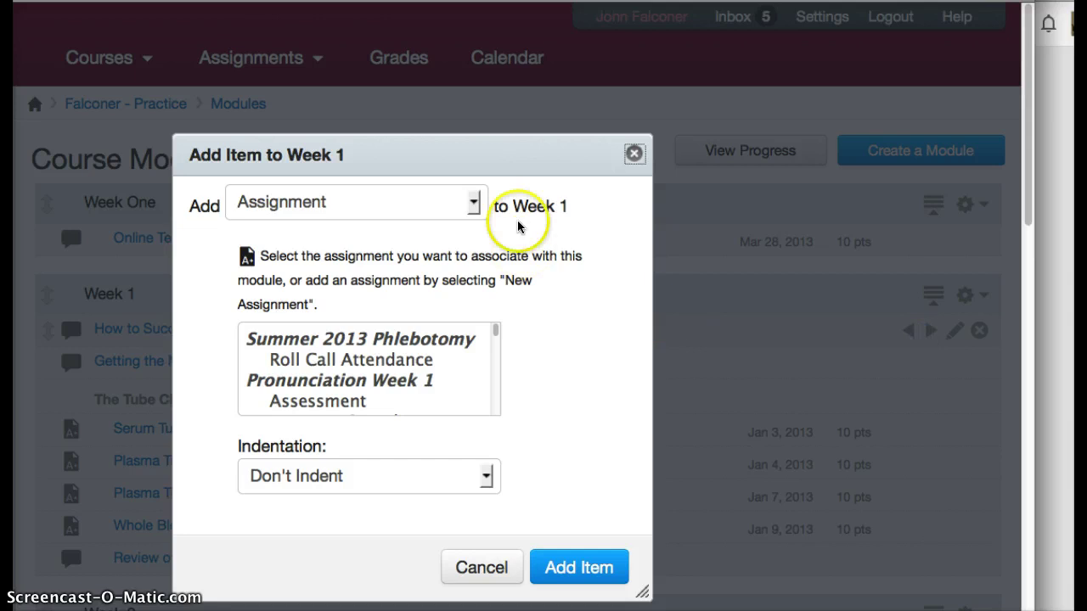
click(473, 202)
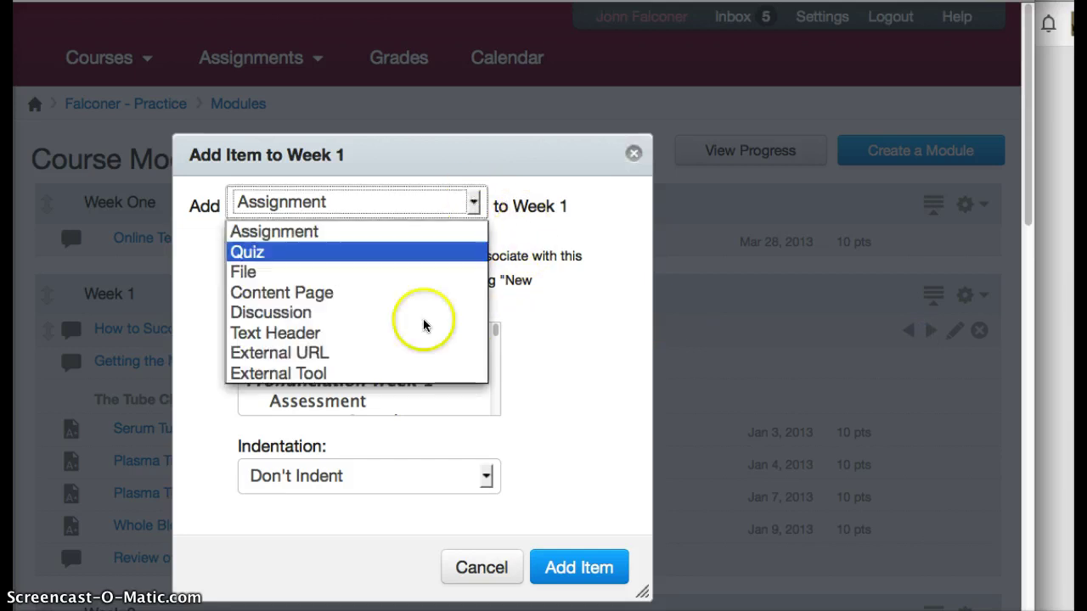
click(411, 375)
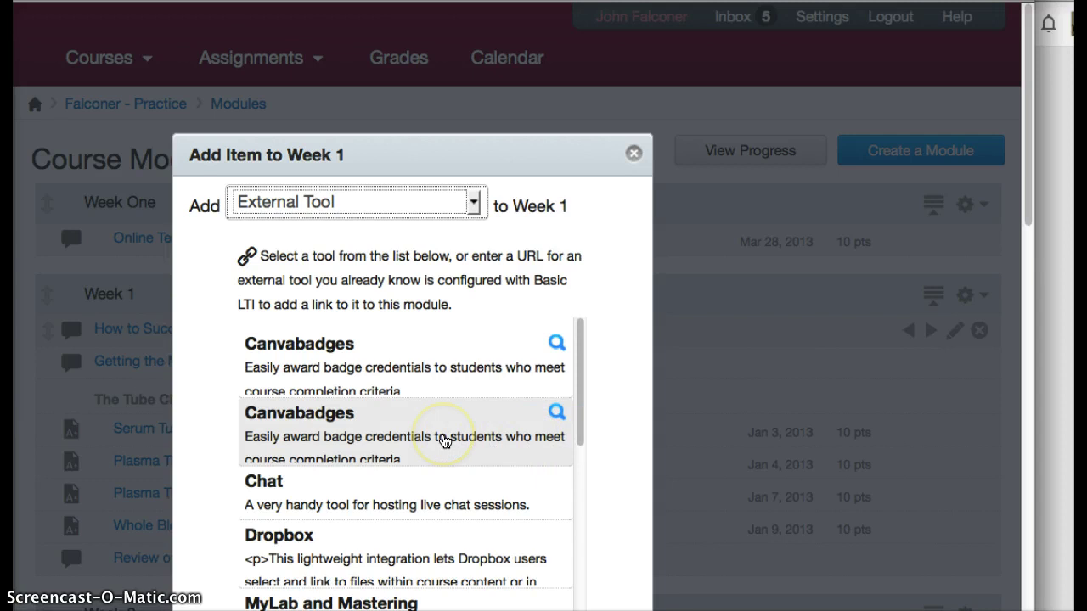
In the Canvabadges tool, create a new badge named 'Week One Badge'
click(444, 438)
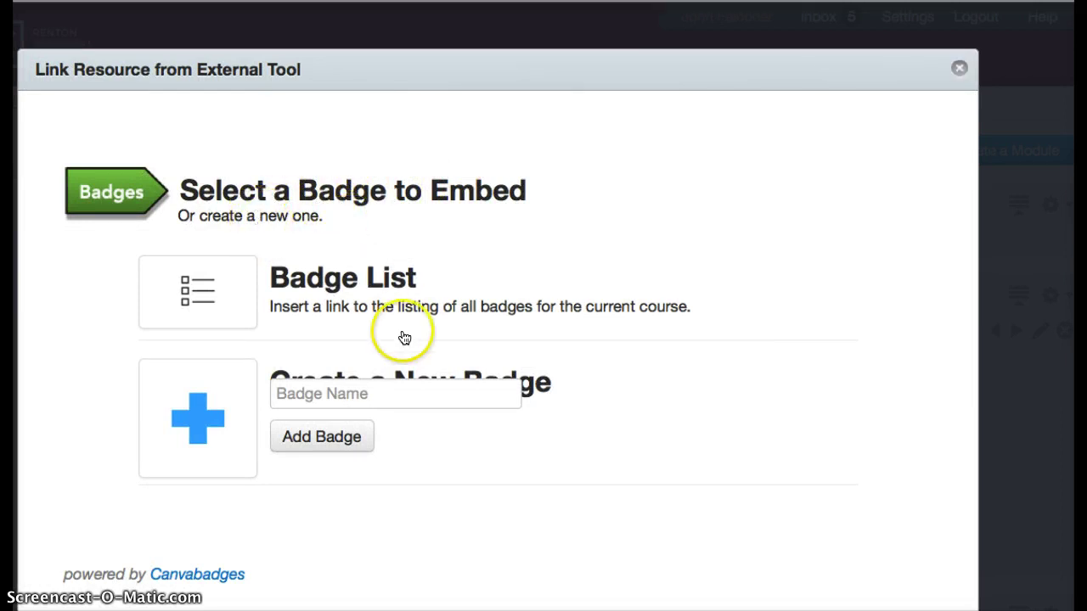
click(306, 394)
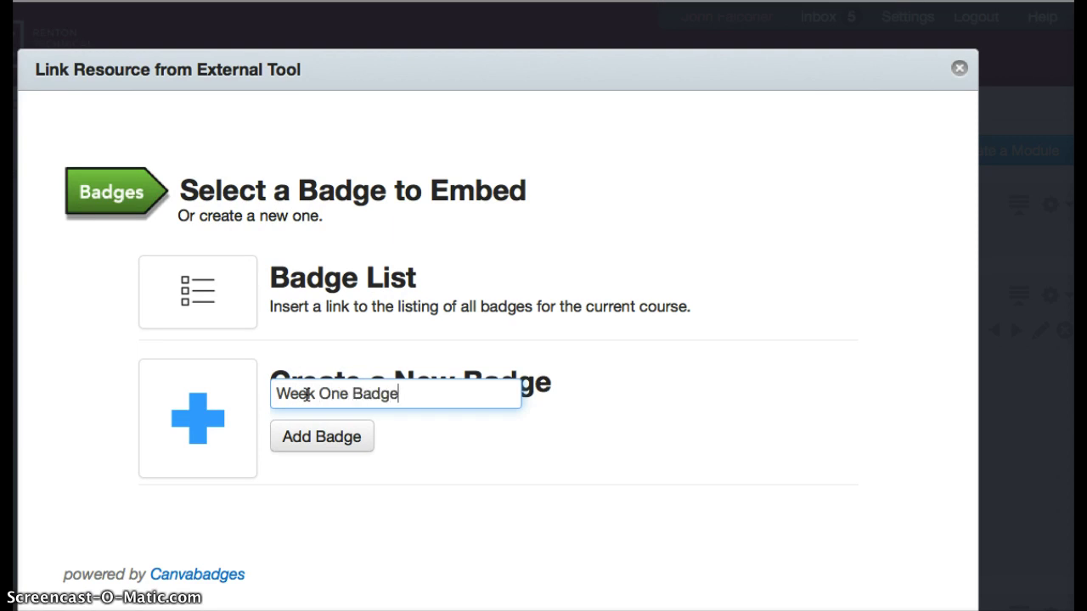
click(317, 436)
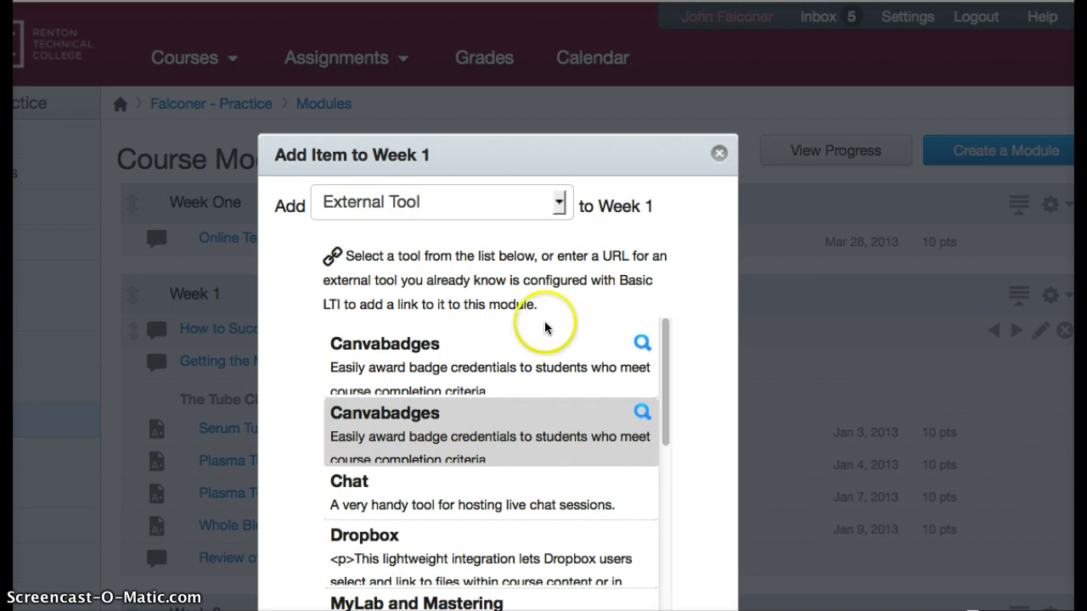
Add the badge link to the Week 1 module and open the Badge: Week One Badge page
scroll(807, 427, down, 6)
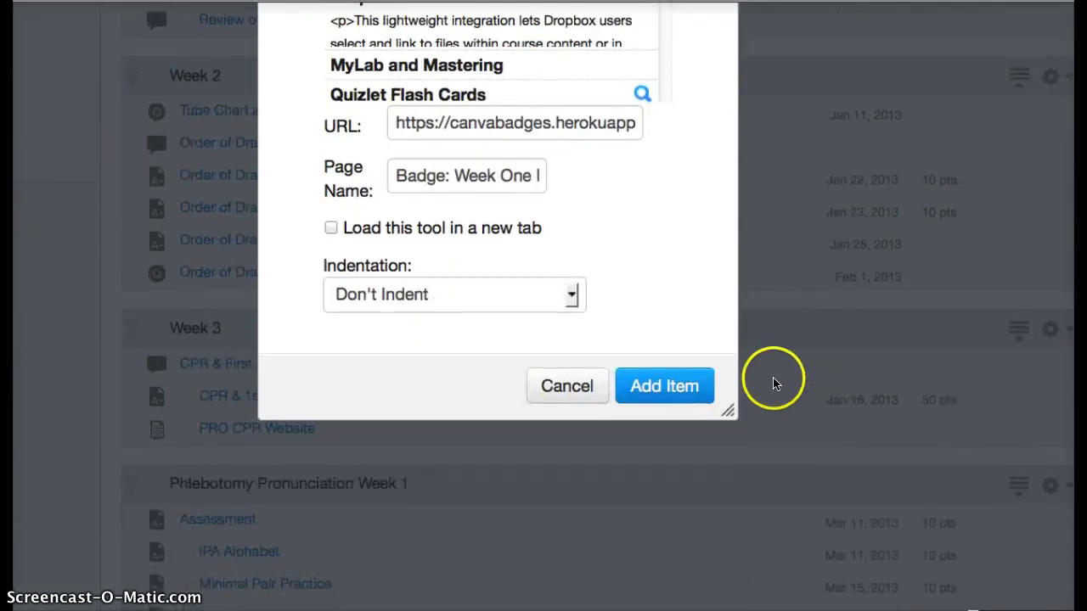
click(662, 387)
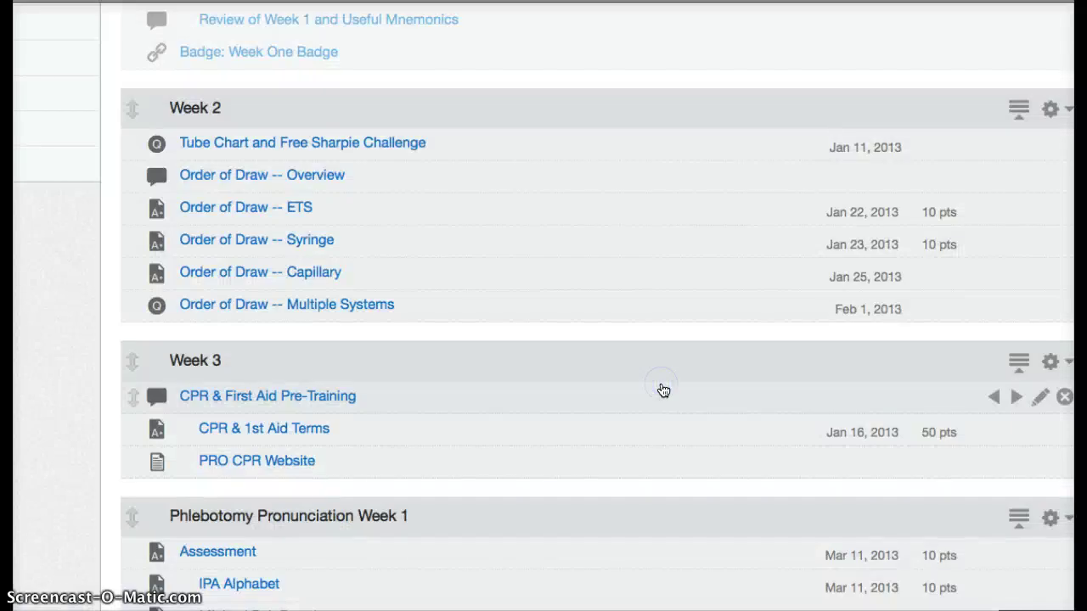
scroll(759, 369, up, 4)
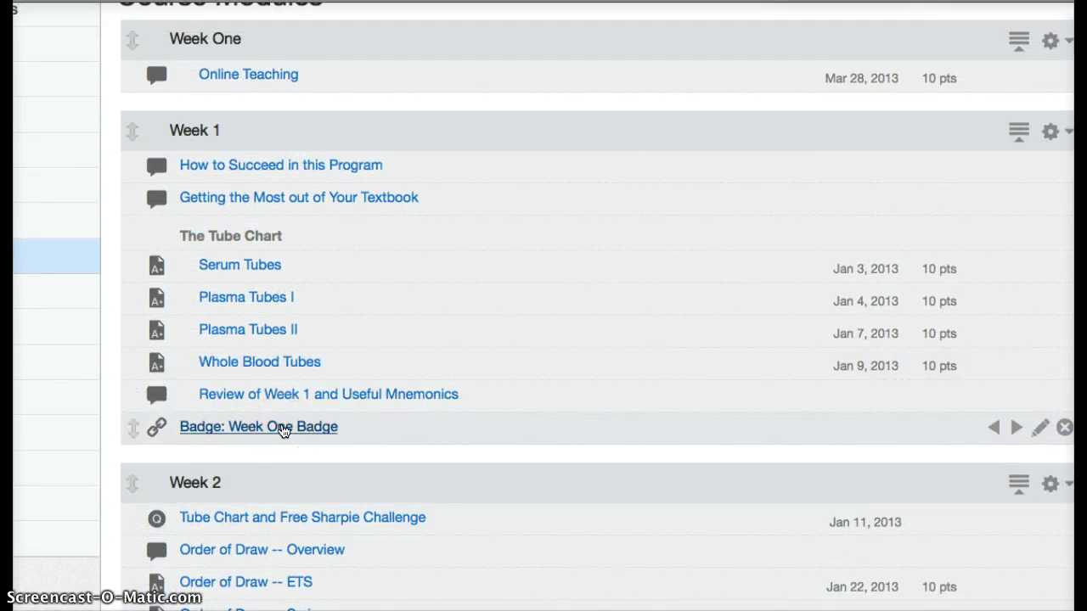
click(299, 428)
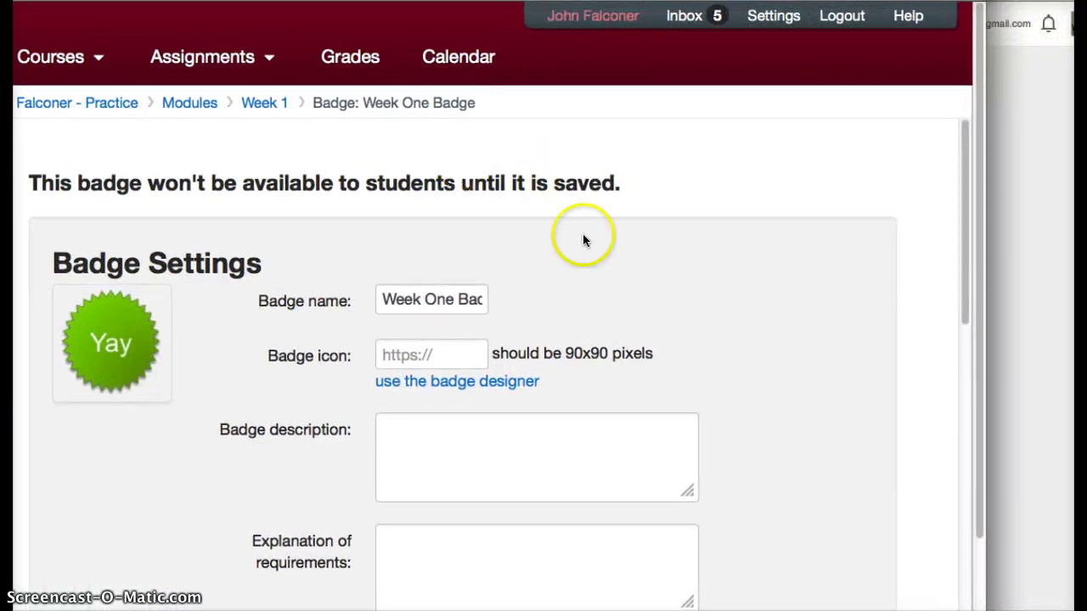
Review the Week One Badge settings, toggling the Week One module requirement, then launch the badge designer
scroll(583, 234, down, 2)
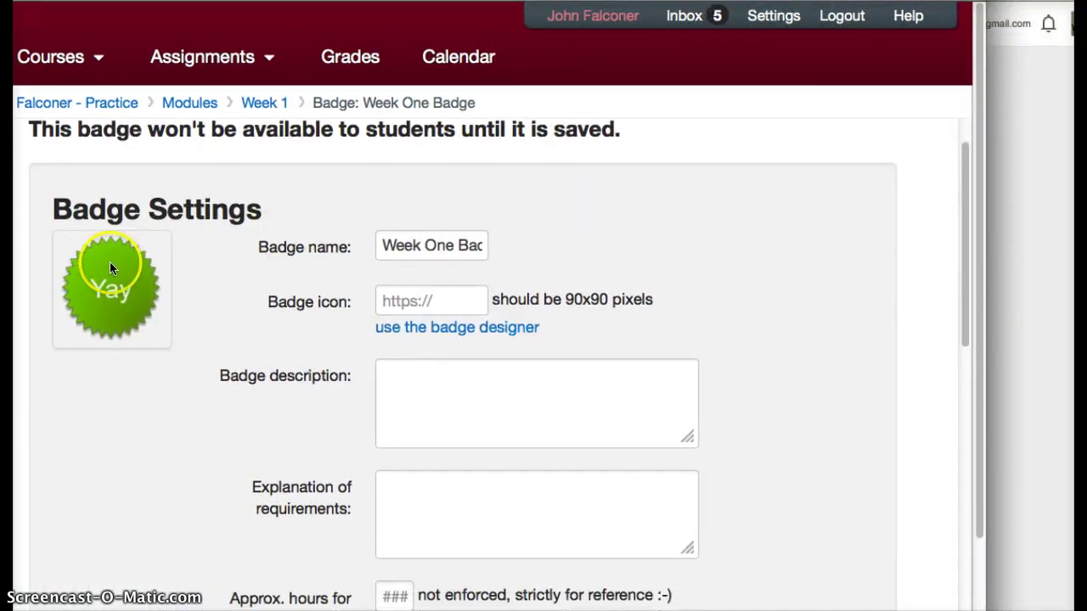
scroll(563, 456, down, 10)
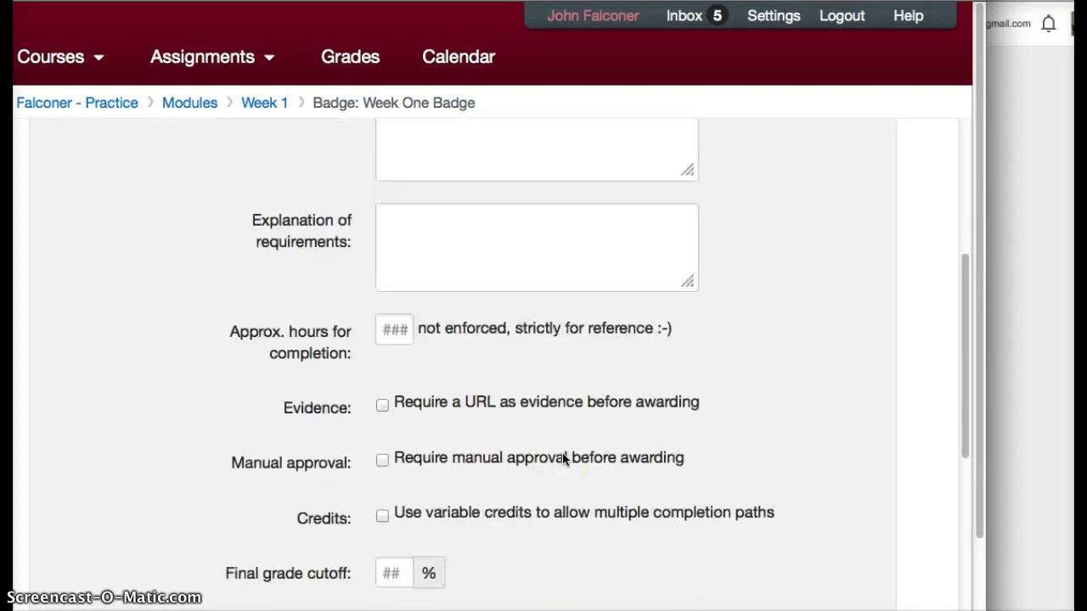
click(552, 457)
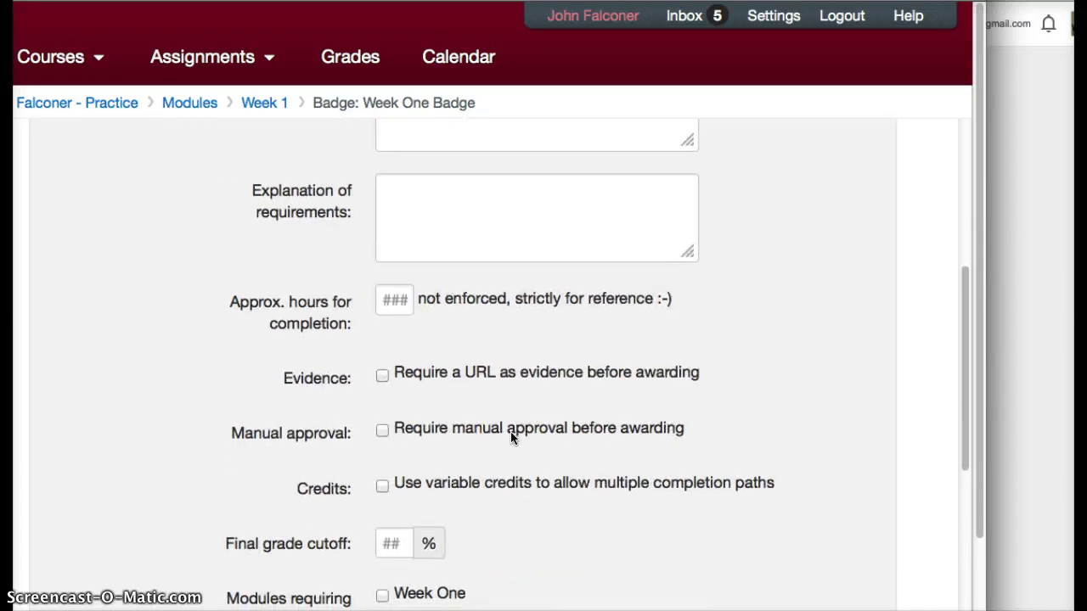
scroll(512, 433, down, 1)
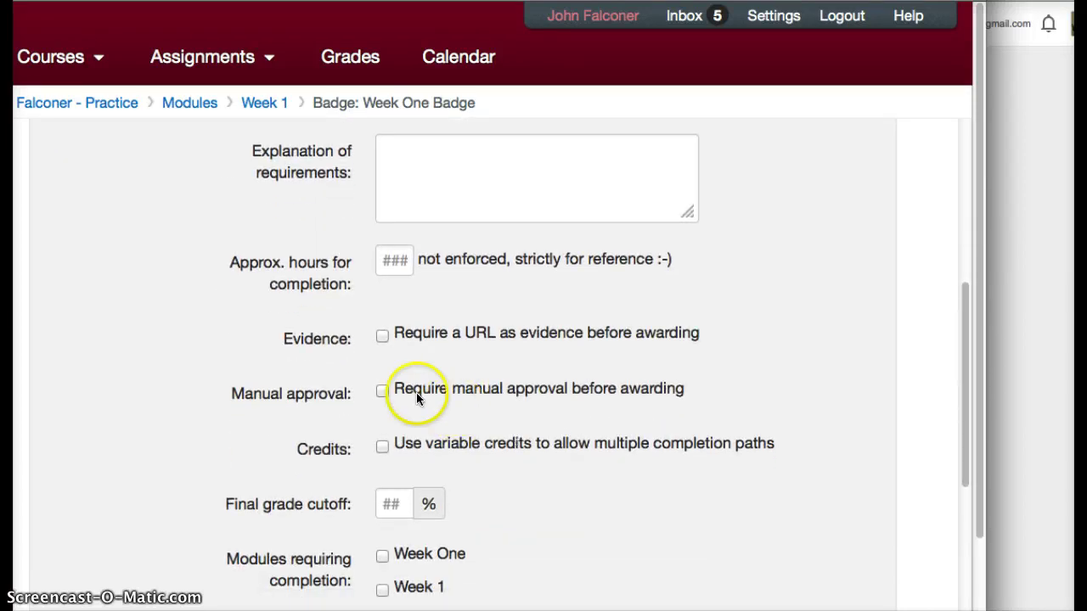
click(489, 438)
scroll(489, 438, down, 1)
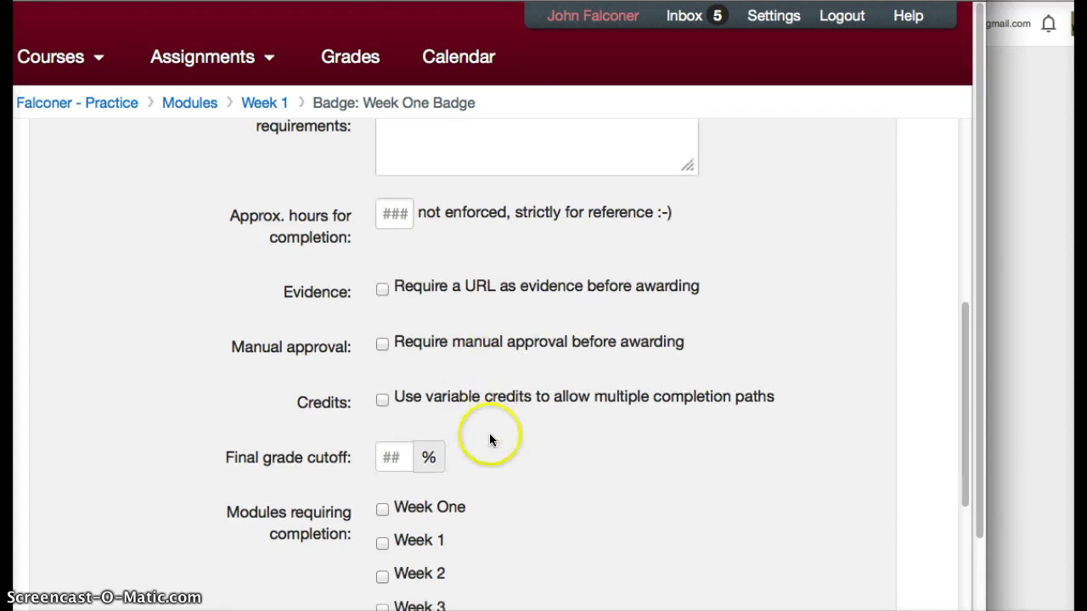
scroll(489, 438, down, 2)
click(384, 419)
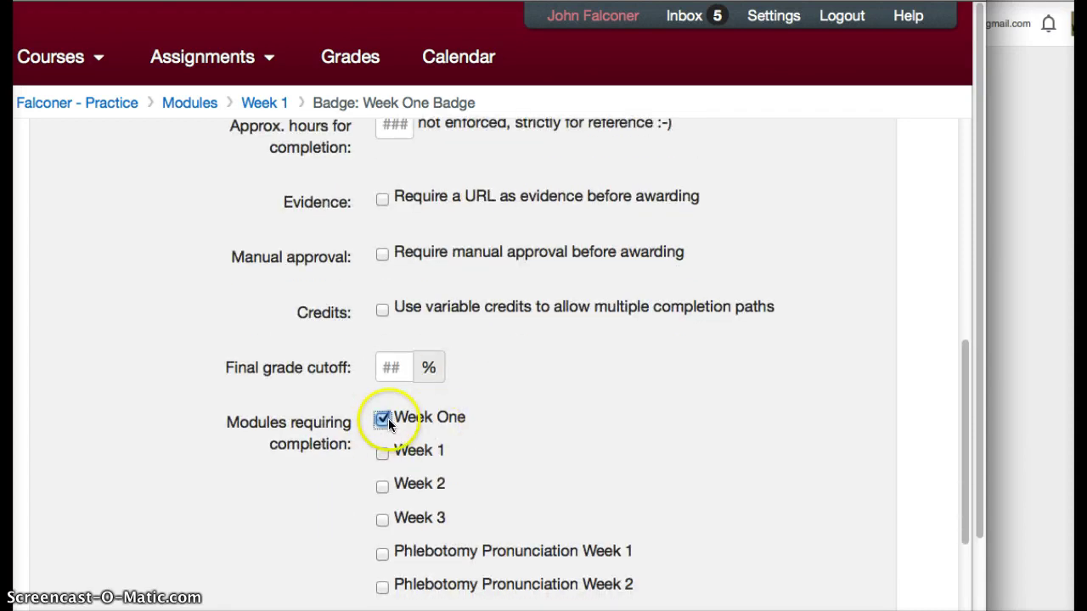
click(382, 419)
scroll(556, 365, up, 4)
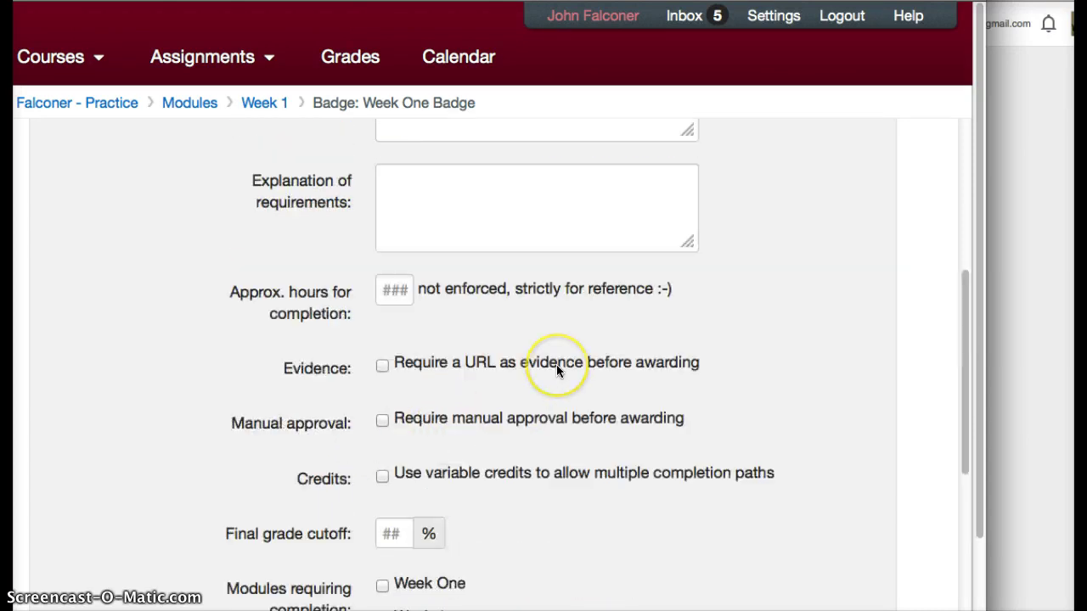
scroll(556, 364, up, 8)
click(497, 382)
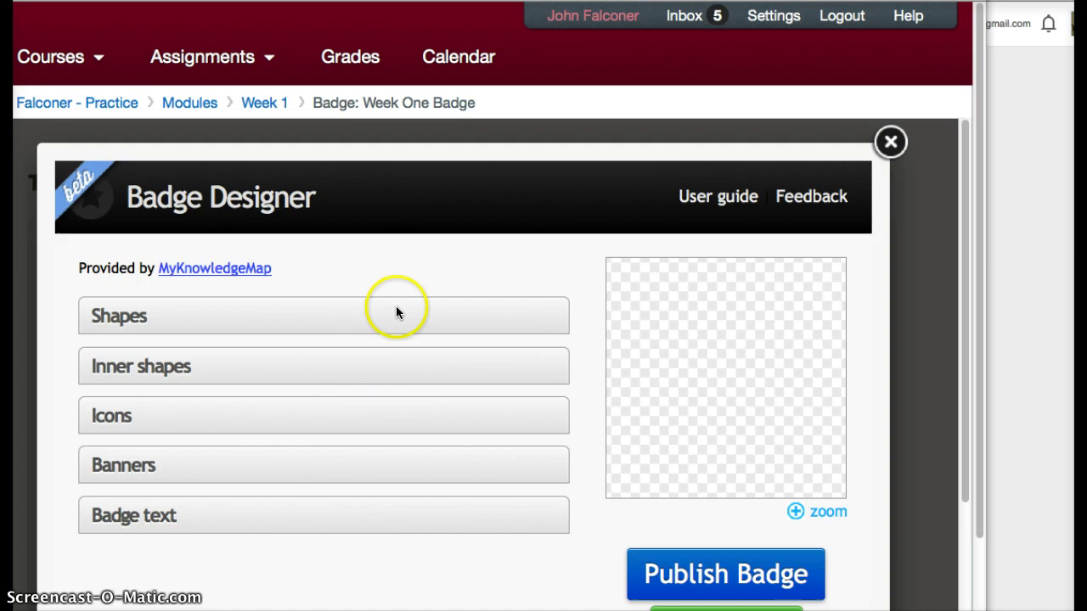
Make the badge an outlined shield coloured bright green
click(396, 313)
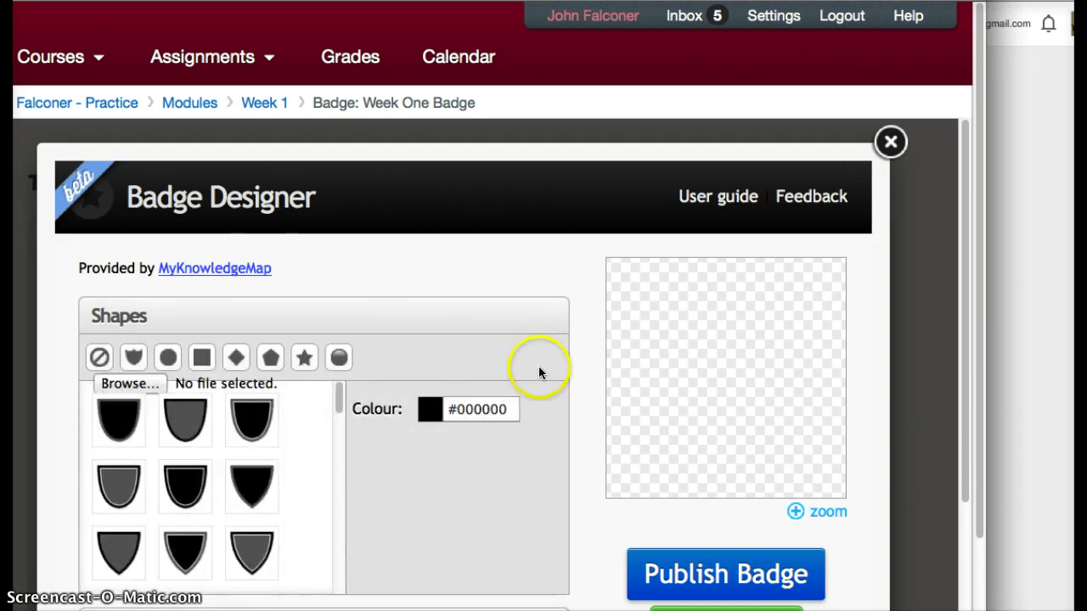
click(430, 410)
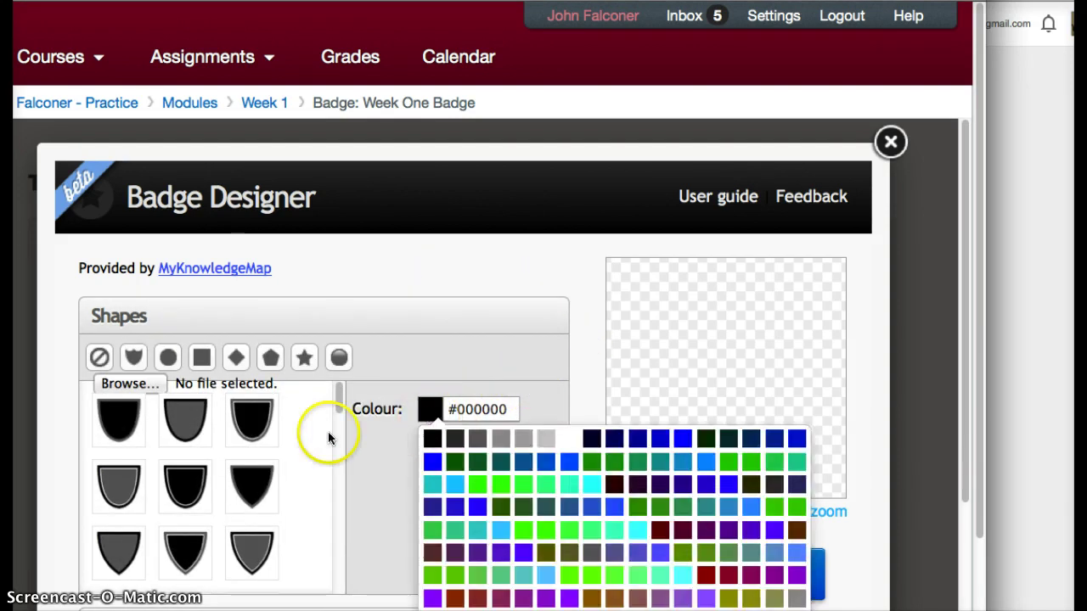
click(257, 418)
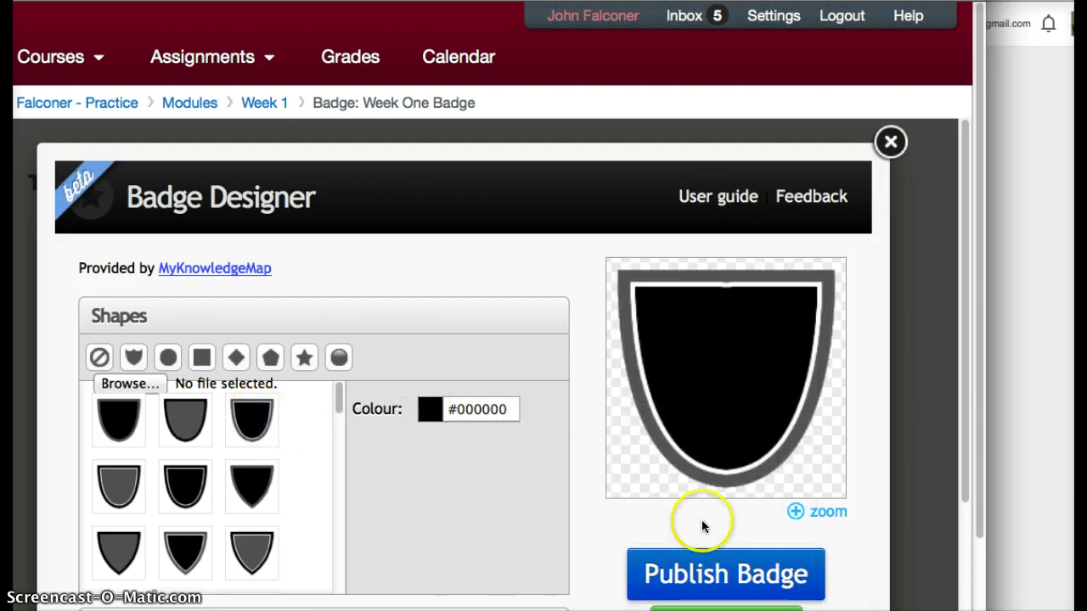
click(430, 409)
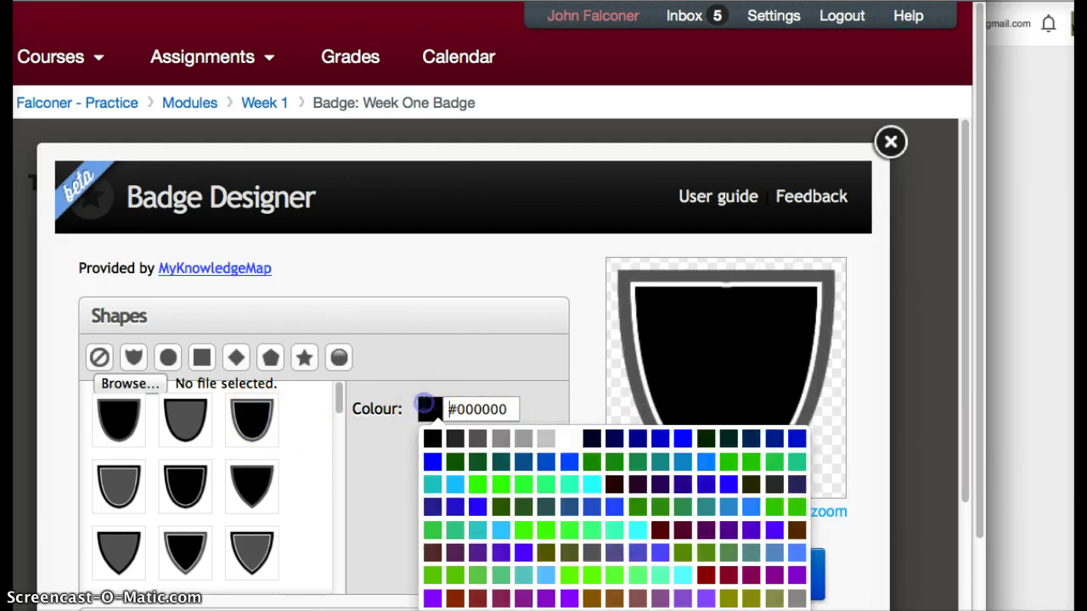
click(474, 485)
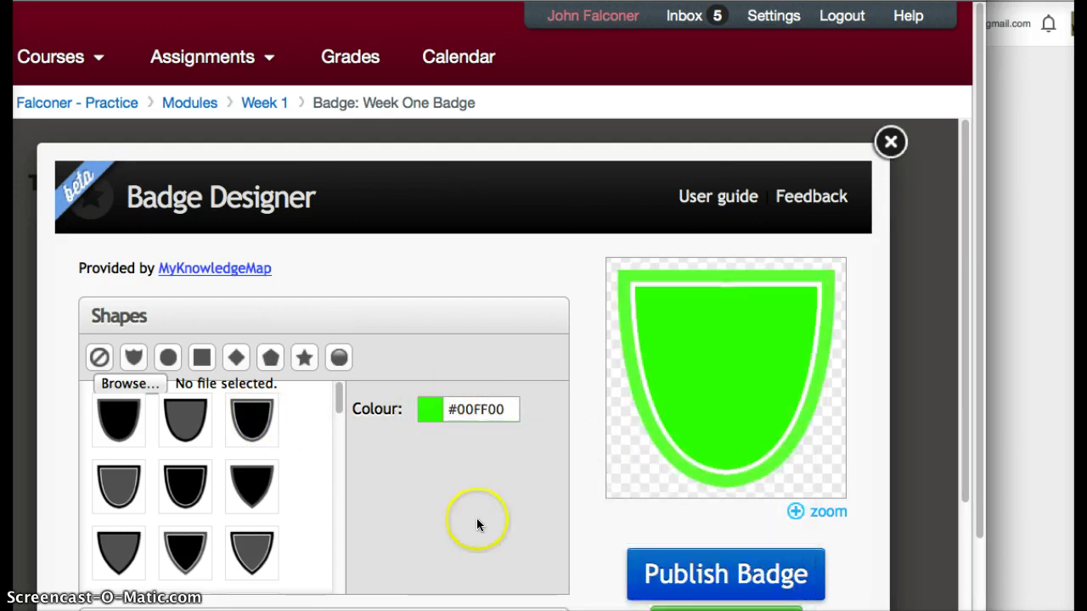
scroll(476, 518, down, 3)
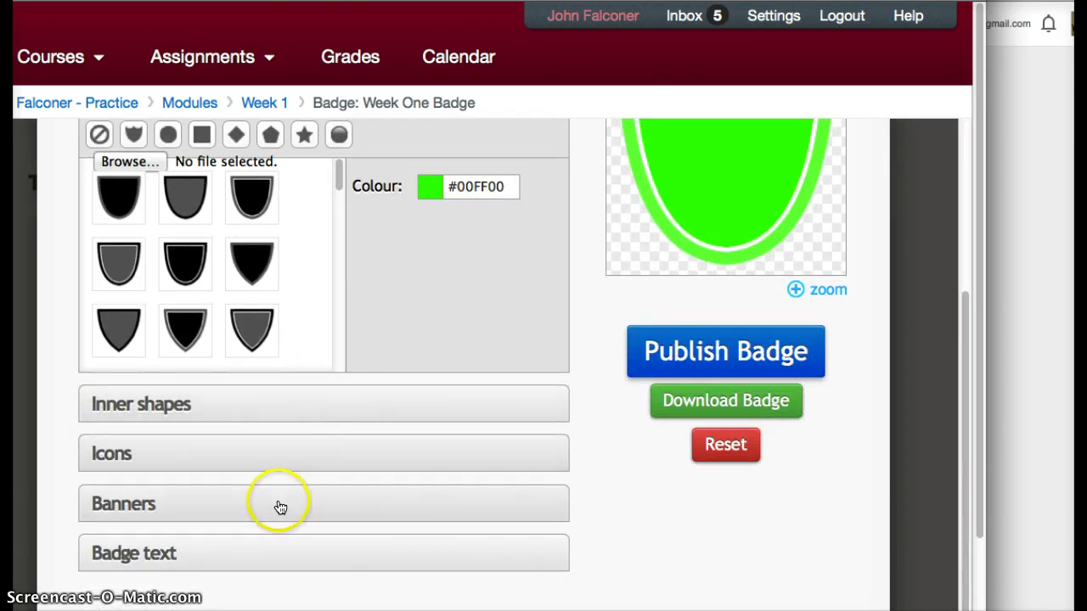
Enter 'GOOD JOB' as the badge's main text
click(260, 566)
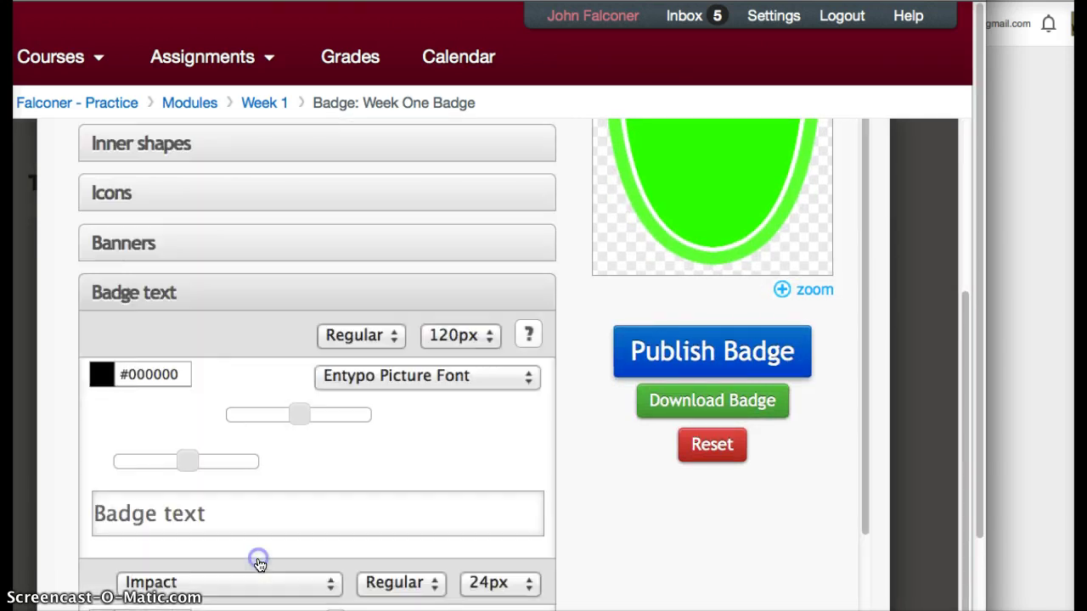
scroll(330, 525, down, 2)
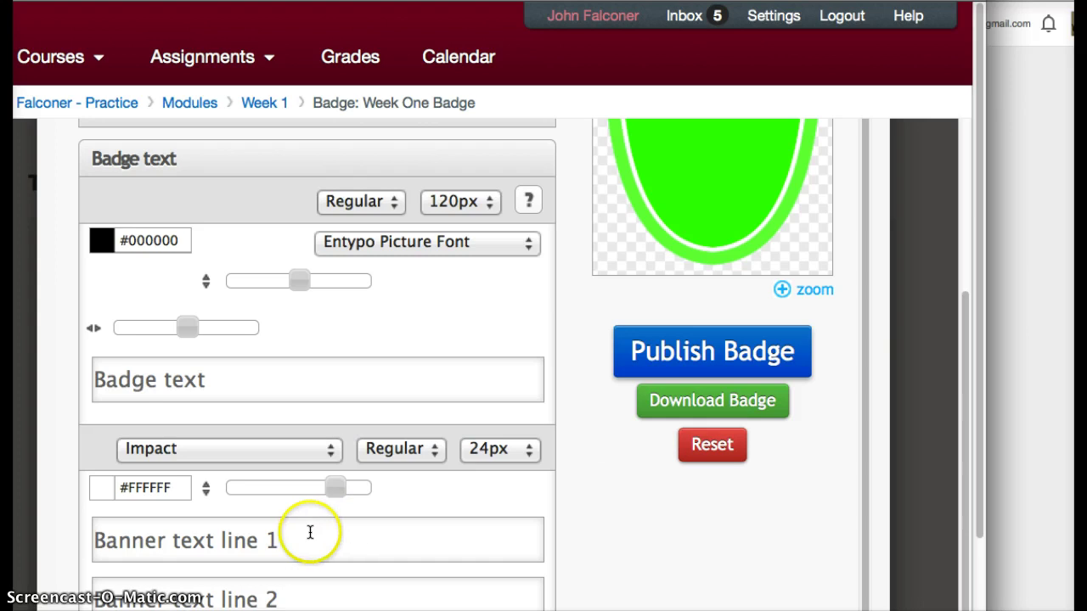
scroll(306, 563, down, 3)
scroll(306, 561, up, 2)
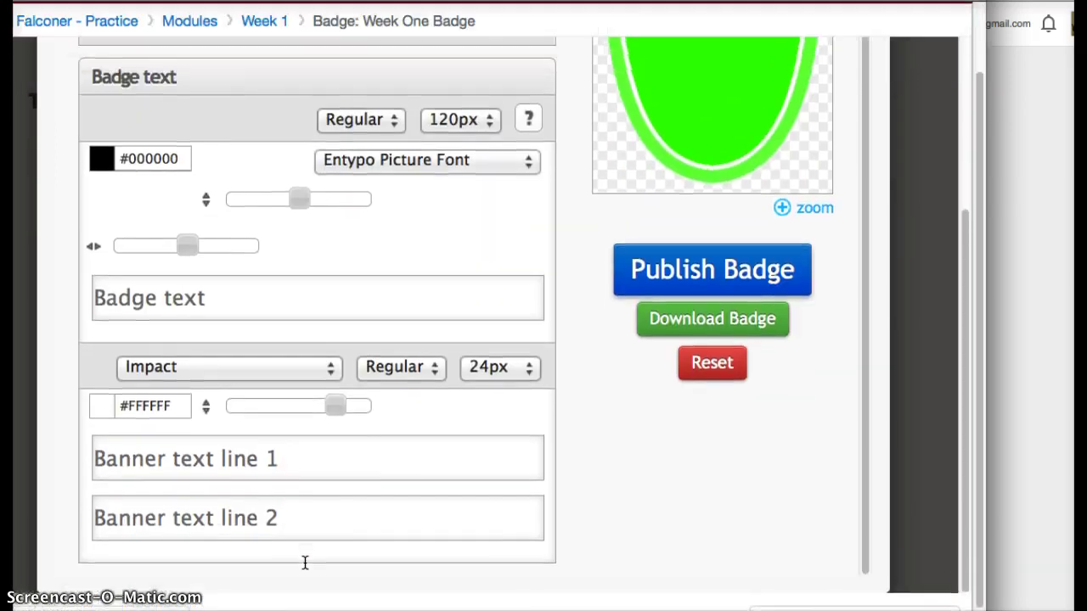
click(220, 345)
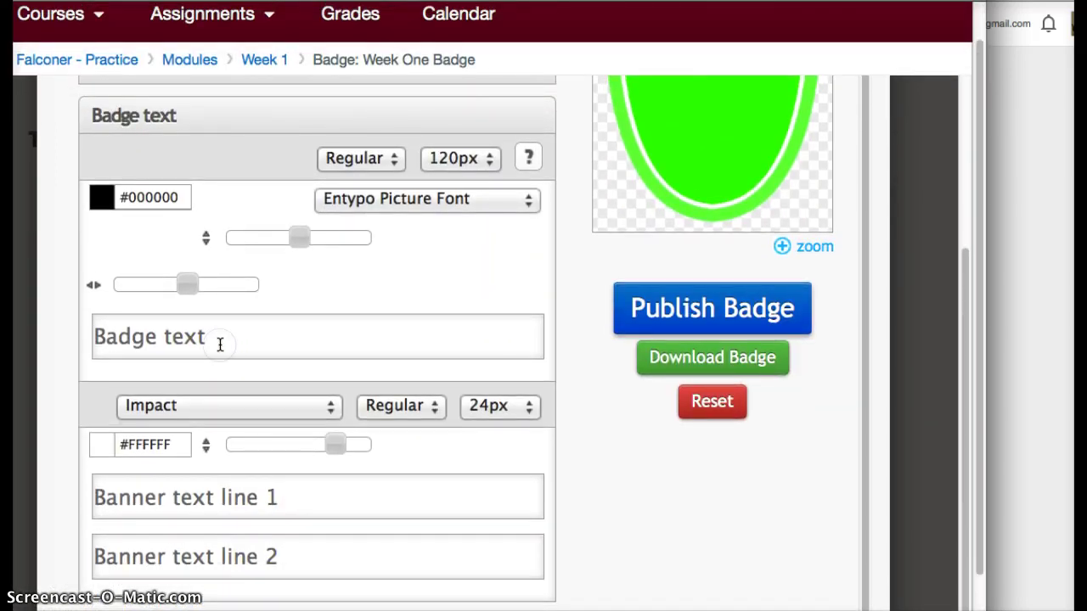
text(GOOD JOB)
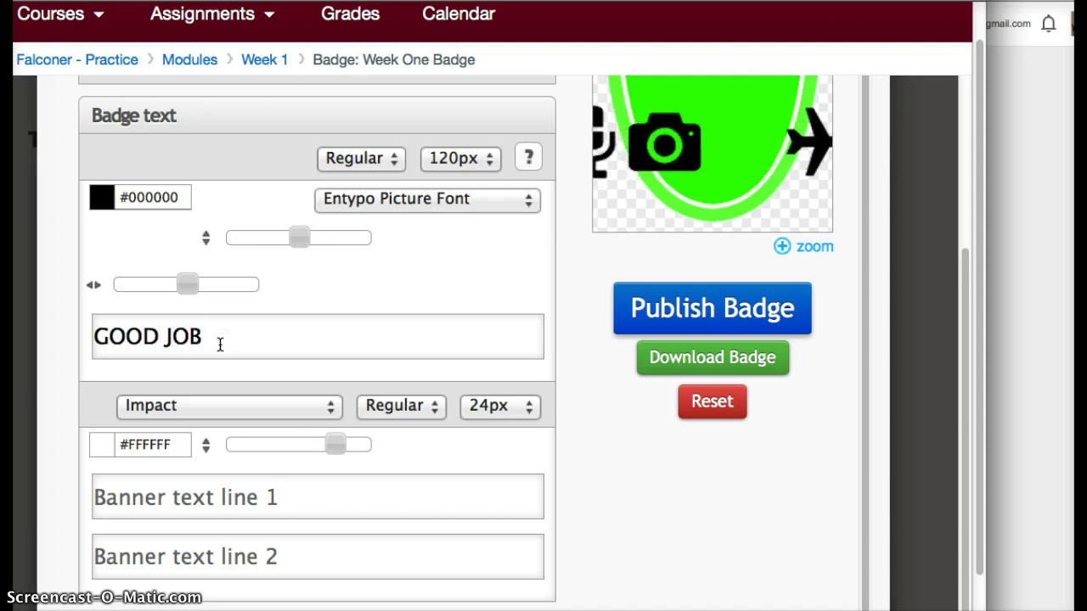
Set the badge text font to Impact at 24px
click(527, 201)
click(473, 226)
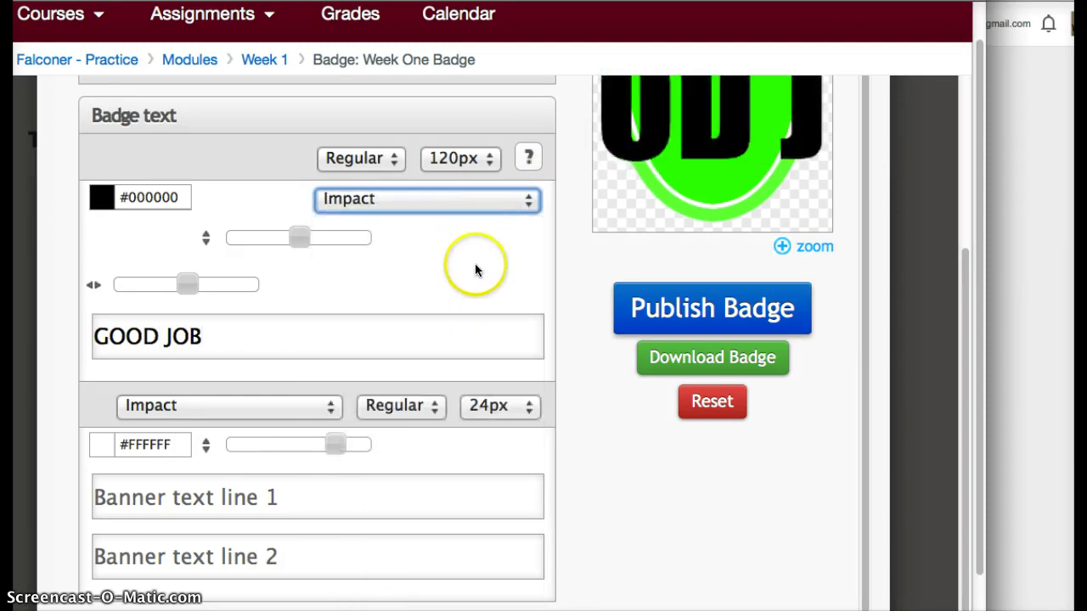
click(492, 160)
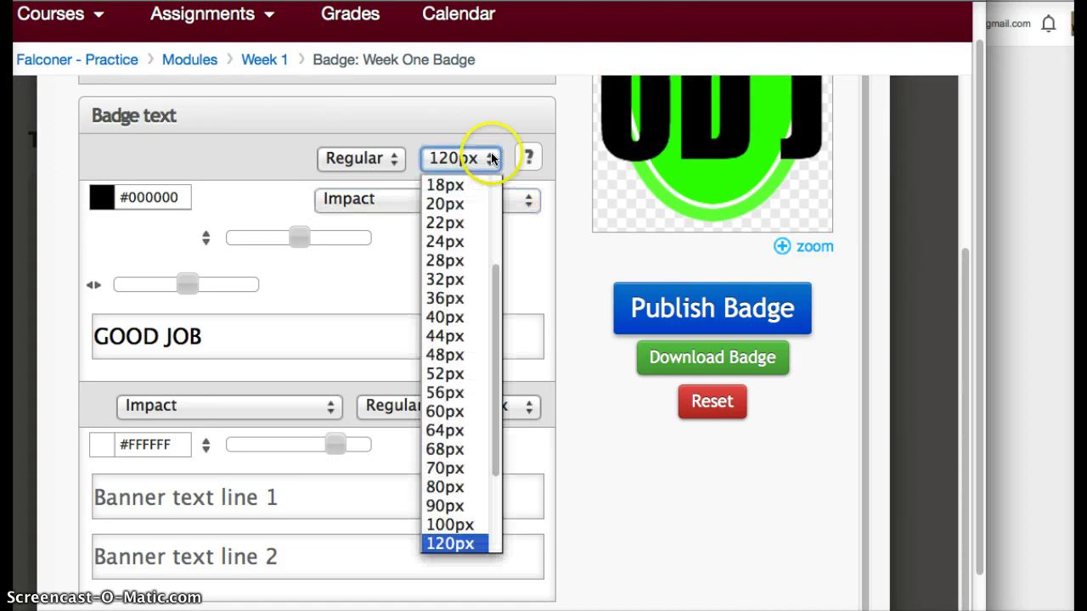
click(447, 240)
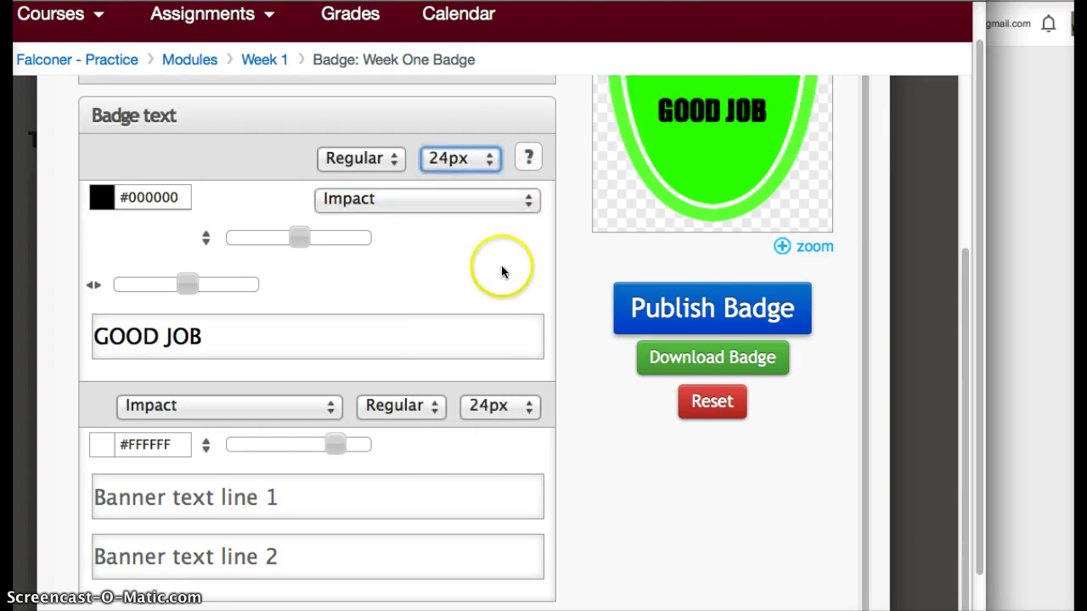
scroll(501, 265, up, 3)
scroll(598, 380, up, 3)
scroll(598, 382, up, 2)
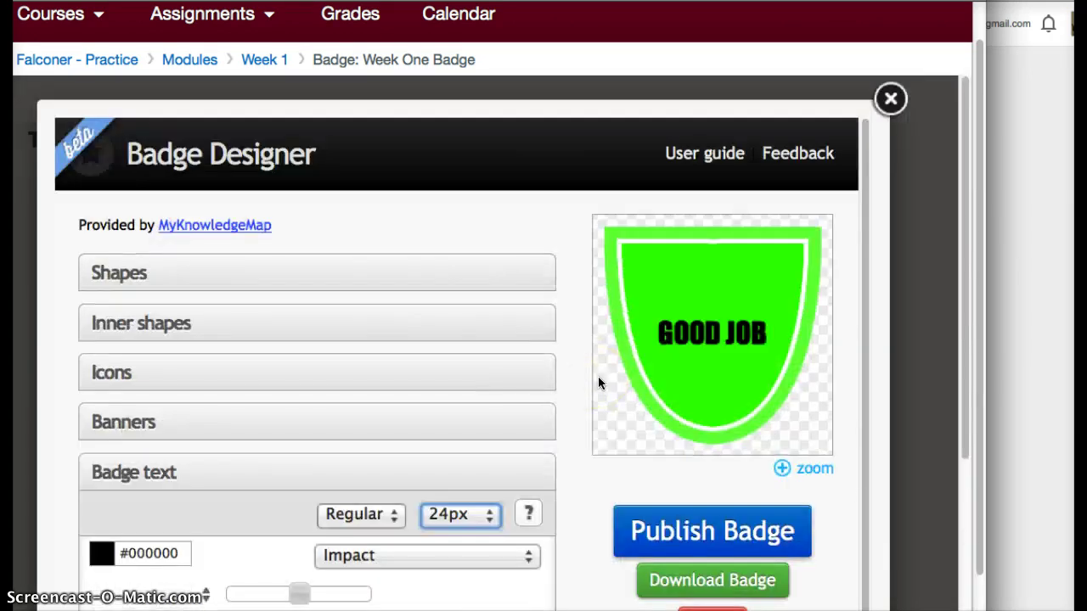
scroll(598, 382, down, 3)
scroll(597, 382, down, 5)
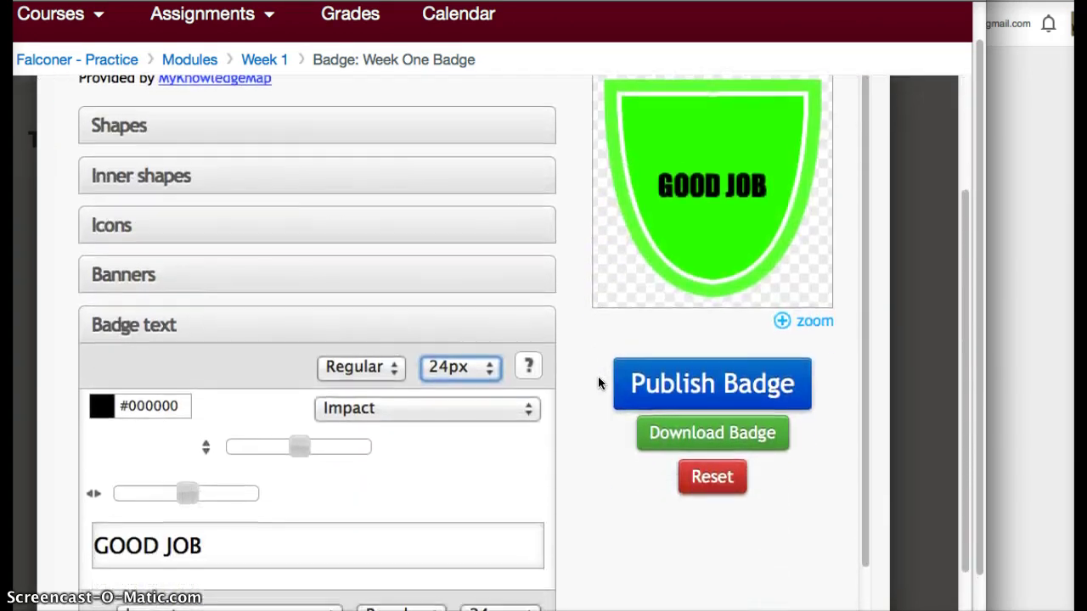
scroll(577, 399, down, 1)
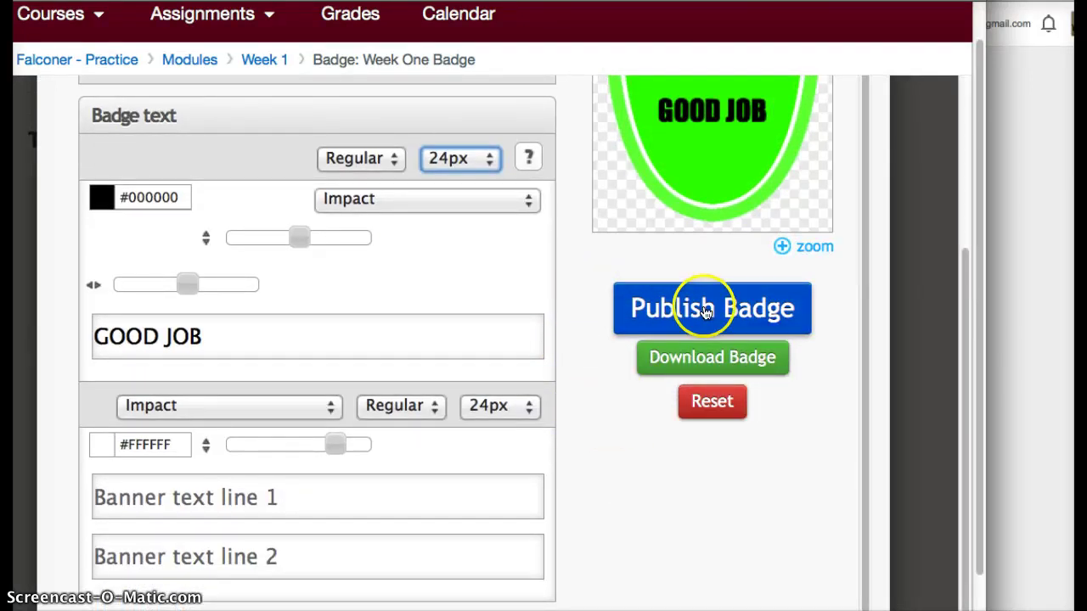
Publish the GOOD JOB badge design and check that Week 1 is ticked as the module requiring completion
click(748, 303)
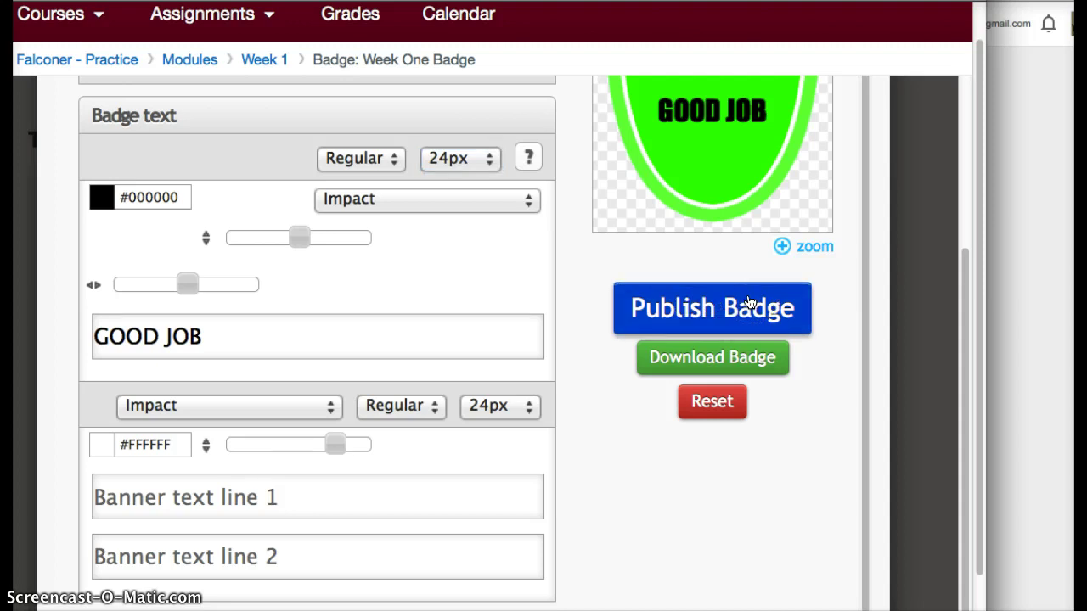
scroll(687, 376, down, 3)
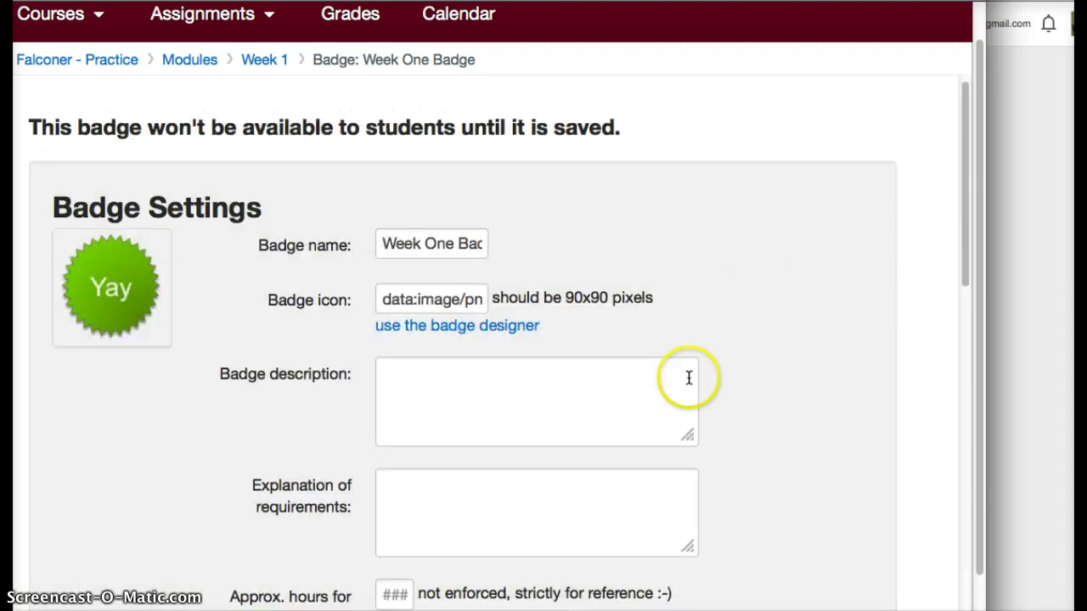
click(458, 203)
click(582, 389)
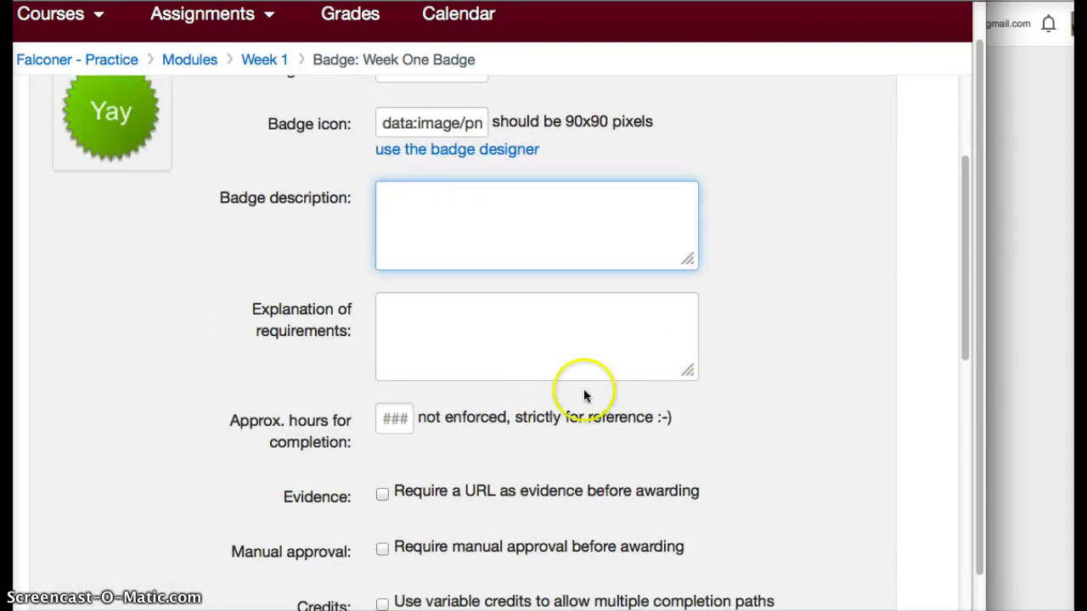
scroll(583, 391, down, 5)
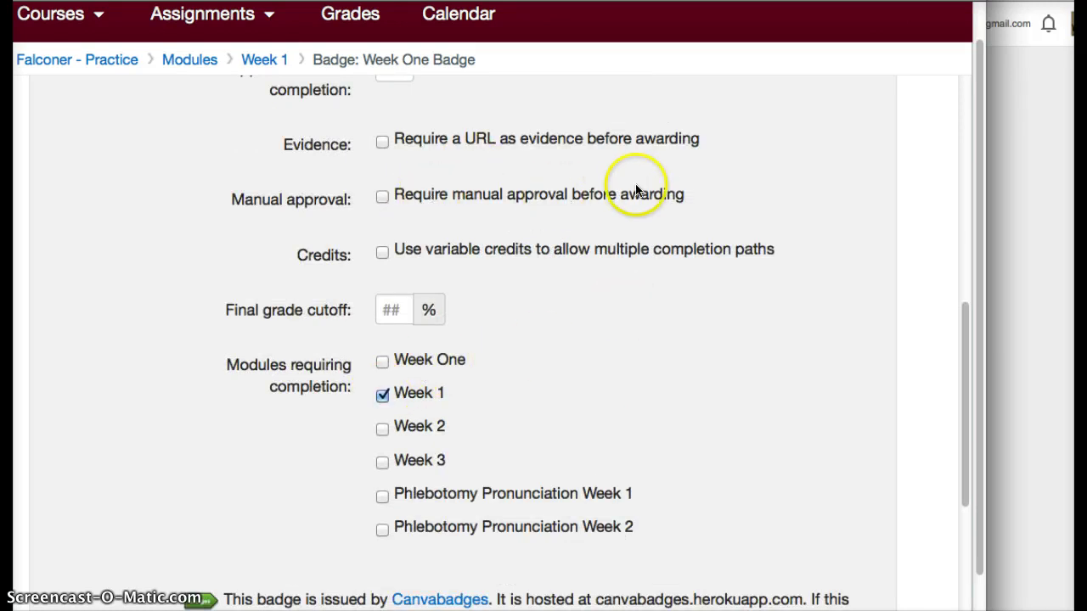
scroll(693, 281, down, 2)
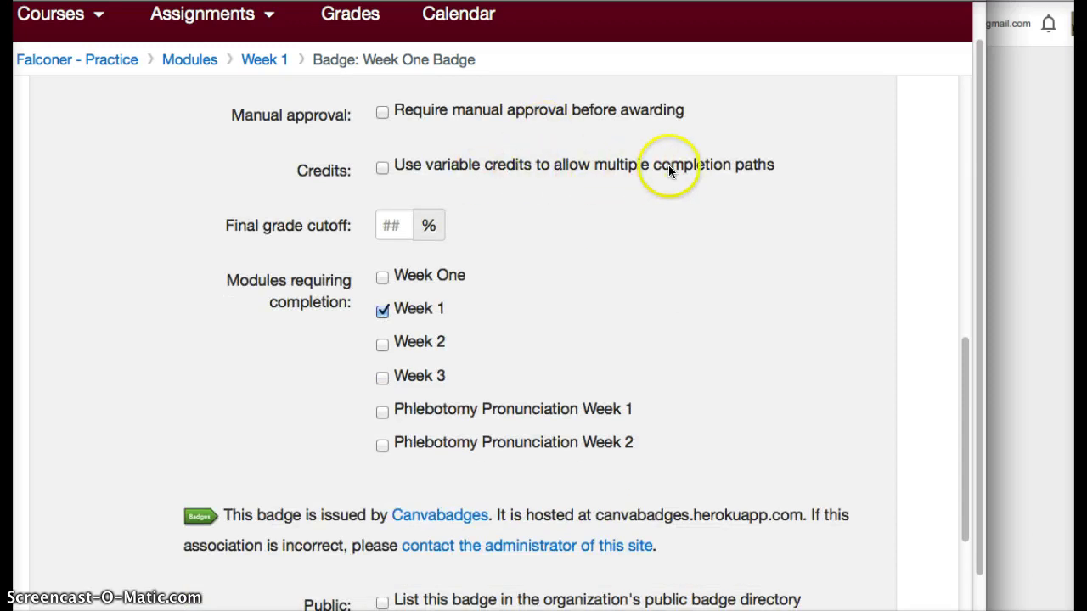
scroll(727, 254, down, 5)
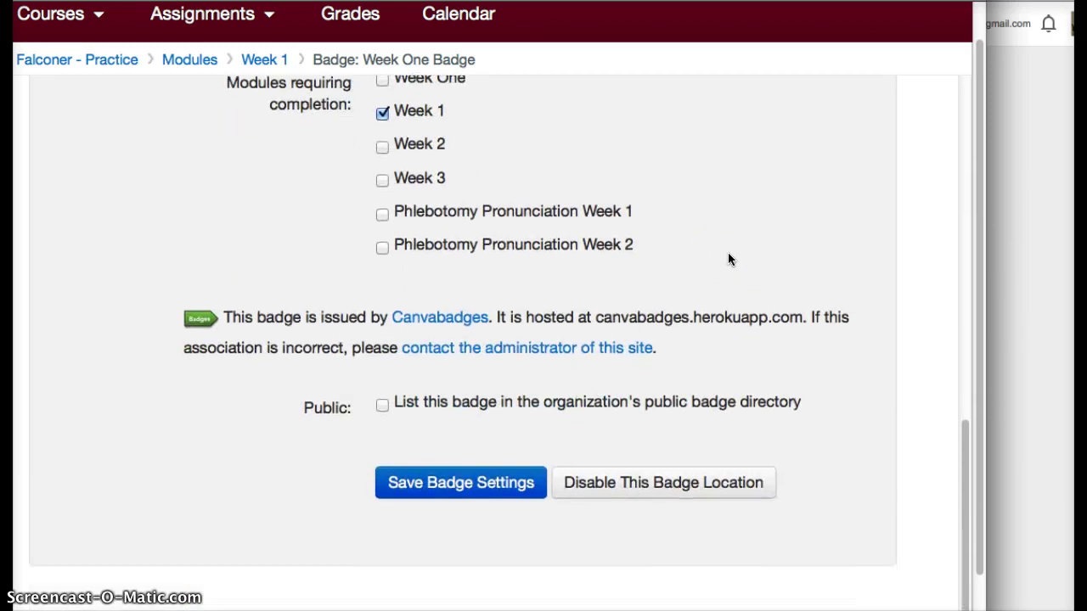
Save the Week One Badge settings
click(450, 467)
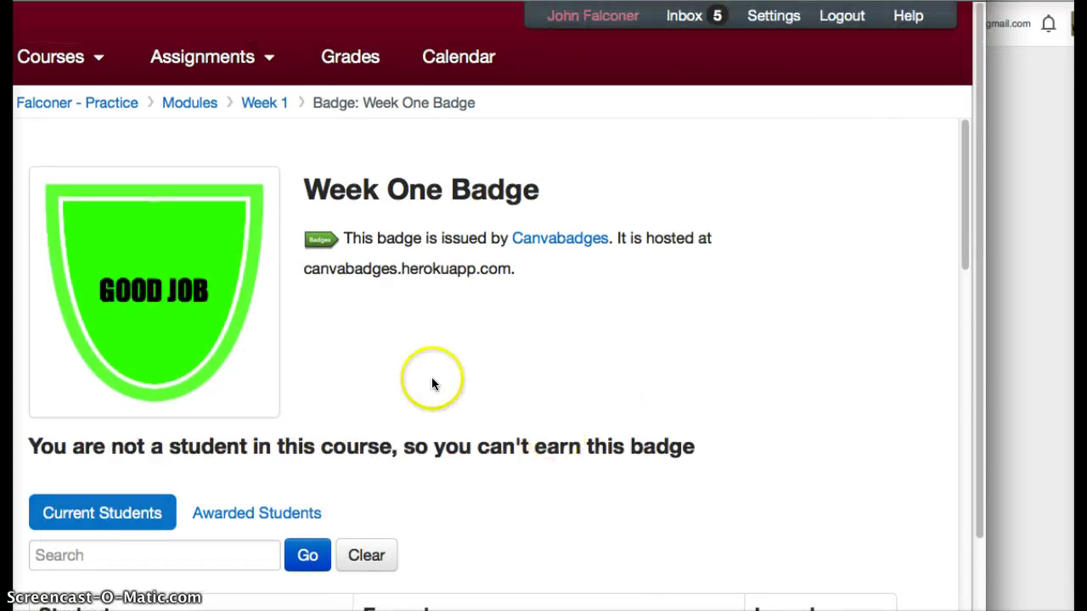
scroll(402, 529, down, 5)
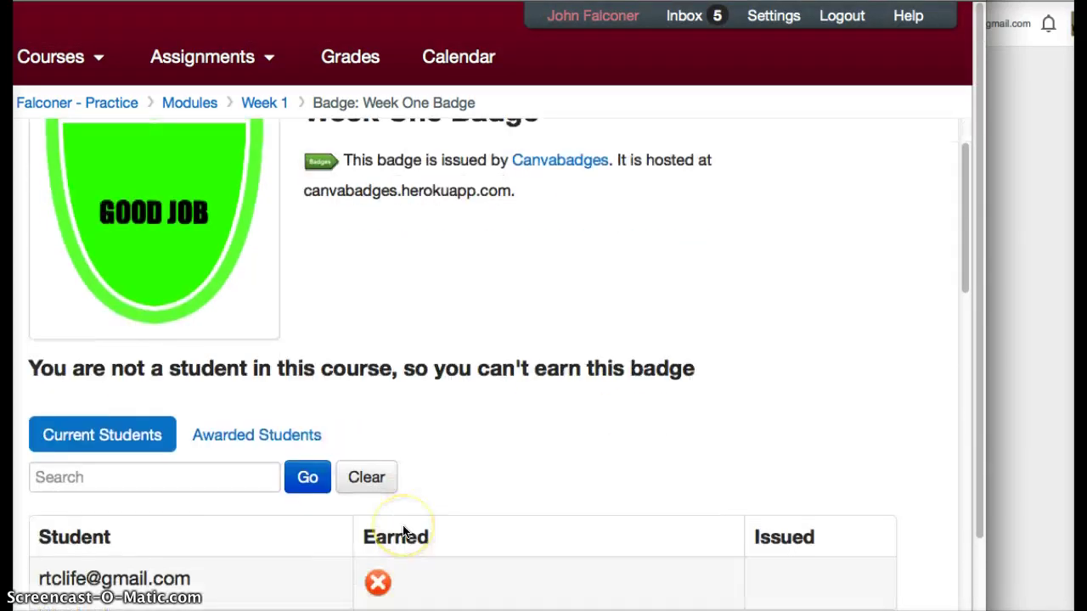
scroll(402, 531, up, 1)
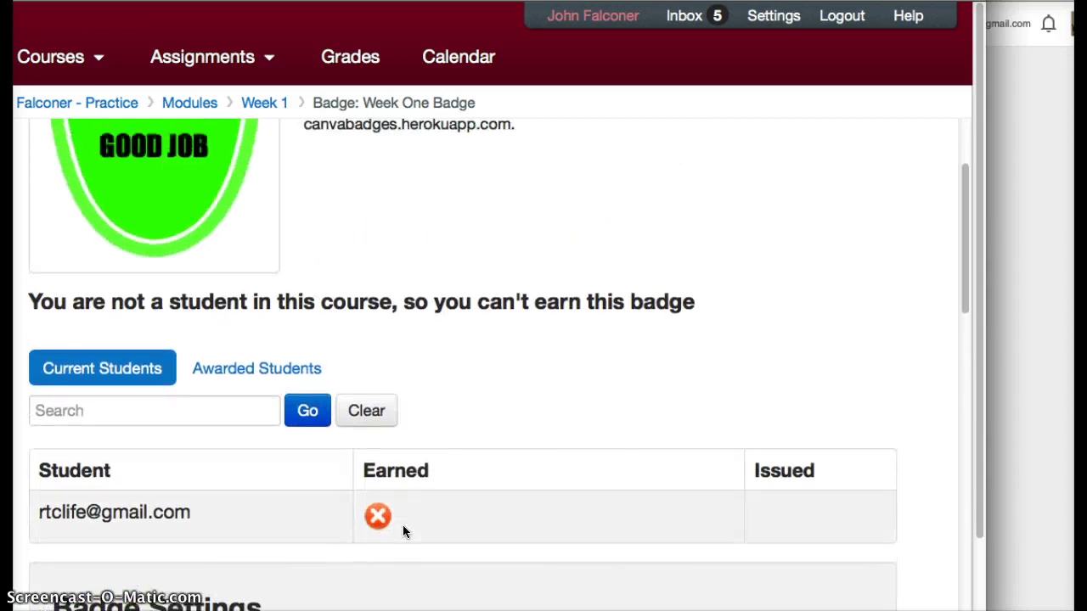
Award the Week One Badge to the course's student from the Earned column
scroll(502, 371, up, 2)
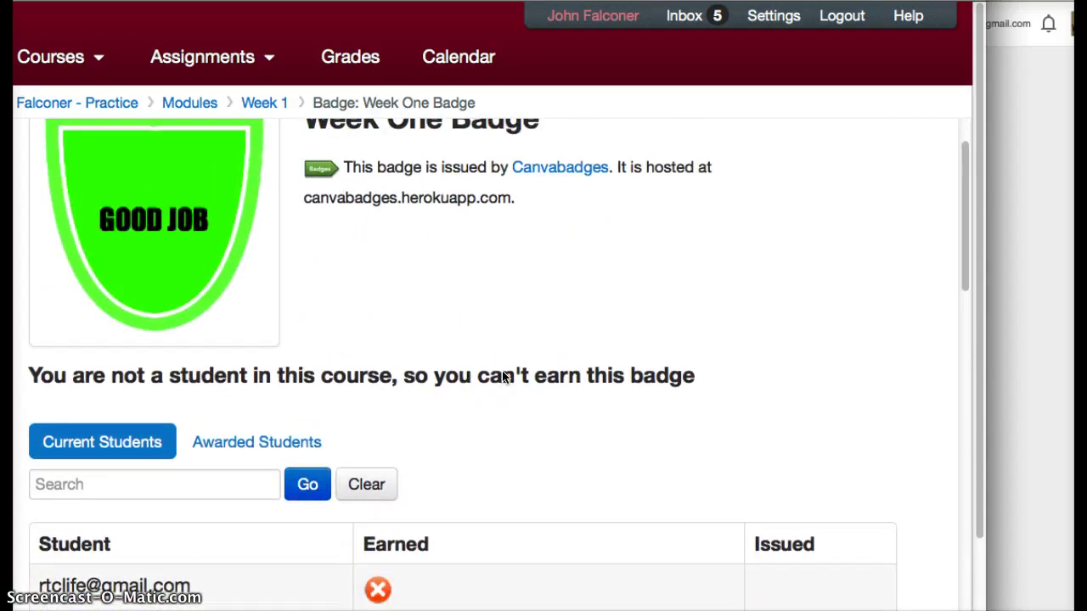
scroll(503, 376, down, 3)
click(373, 496)
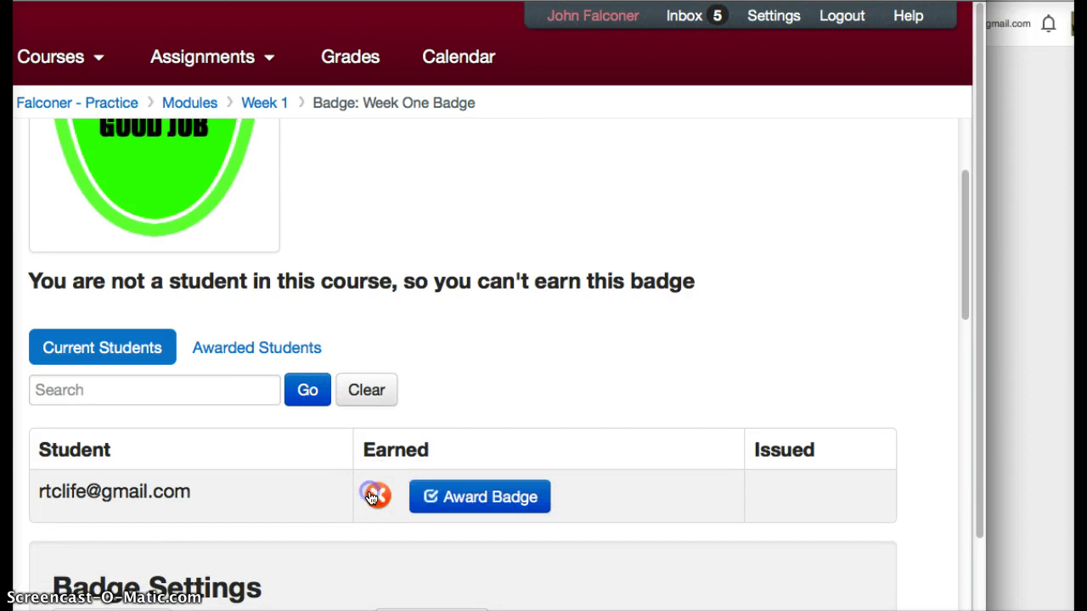
click(474, 497)
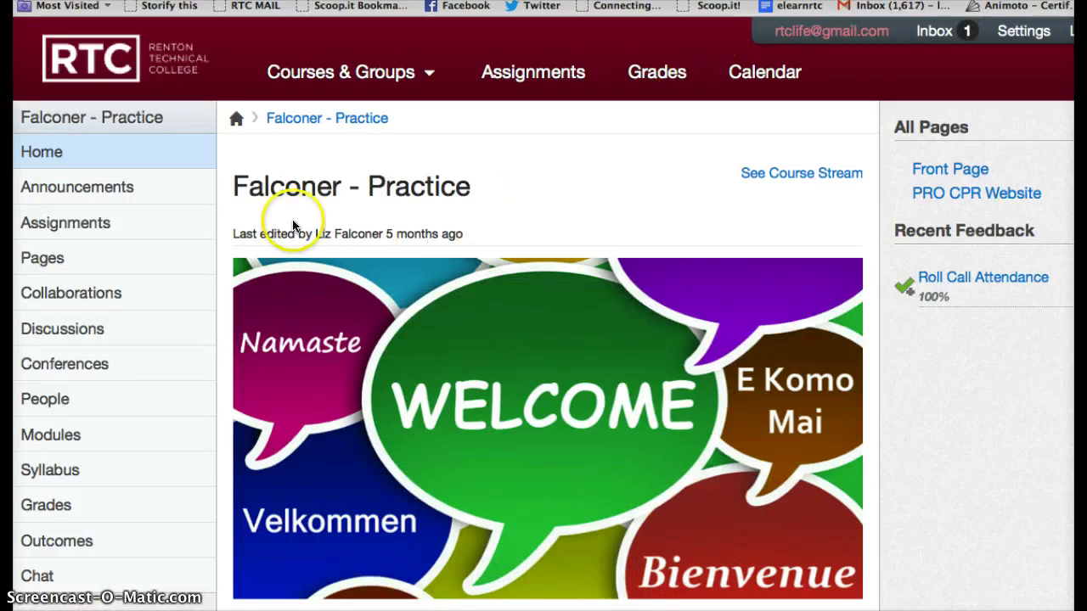
As the student, open Badge: Week One Badge in Week 1 and show it on the Canvas profile
click(49, 436)
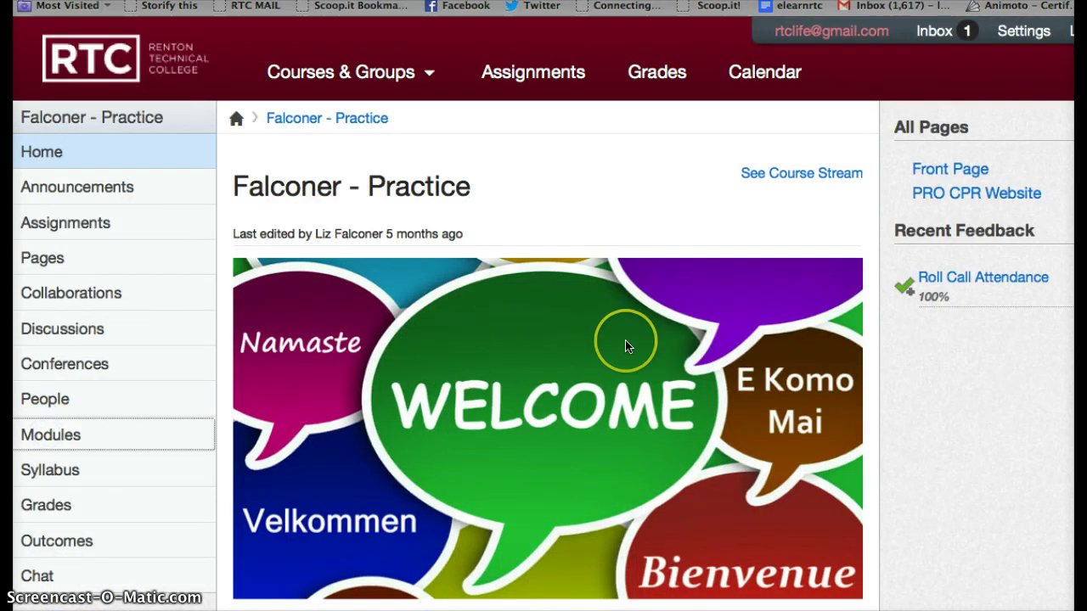
scroll(658, 483, down, 3)
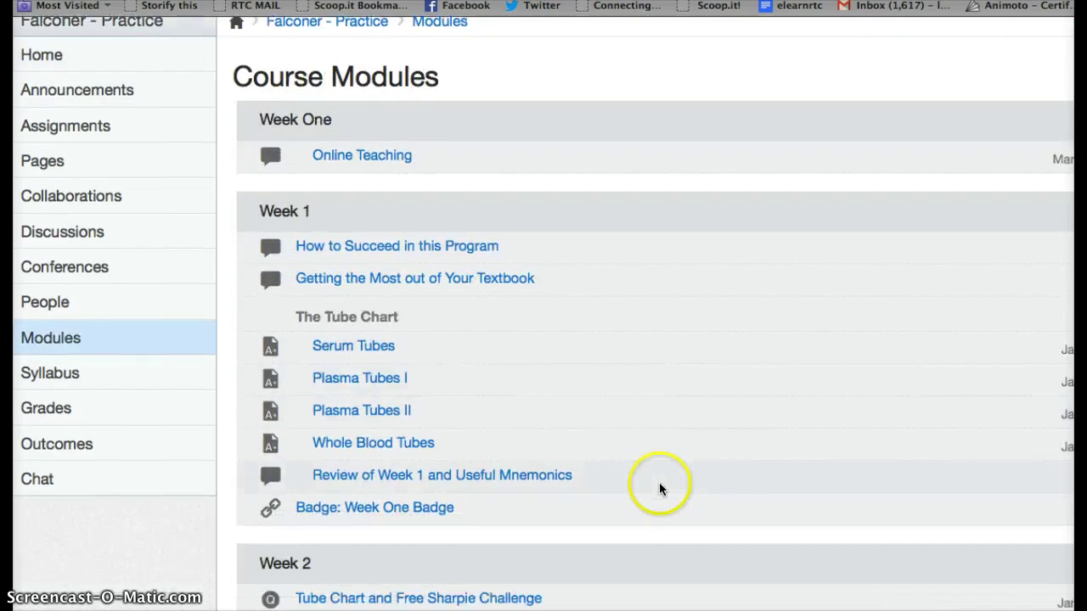
click(404, 508)
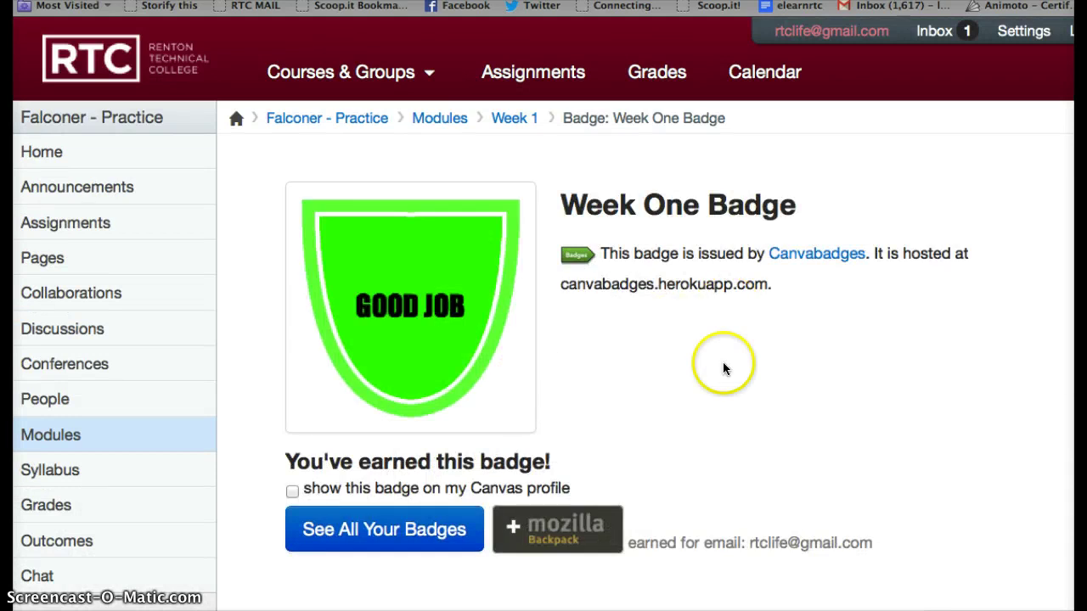
scroll(724, 369, down, 2)
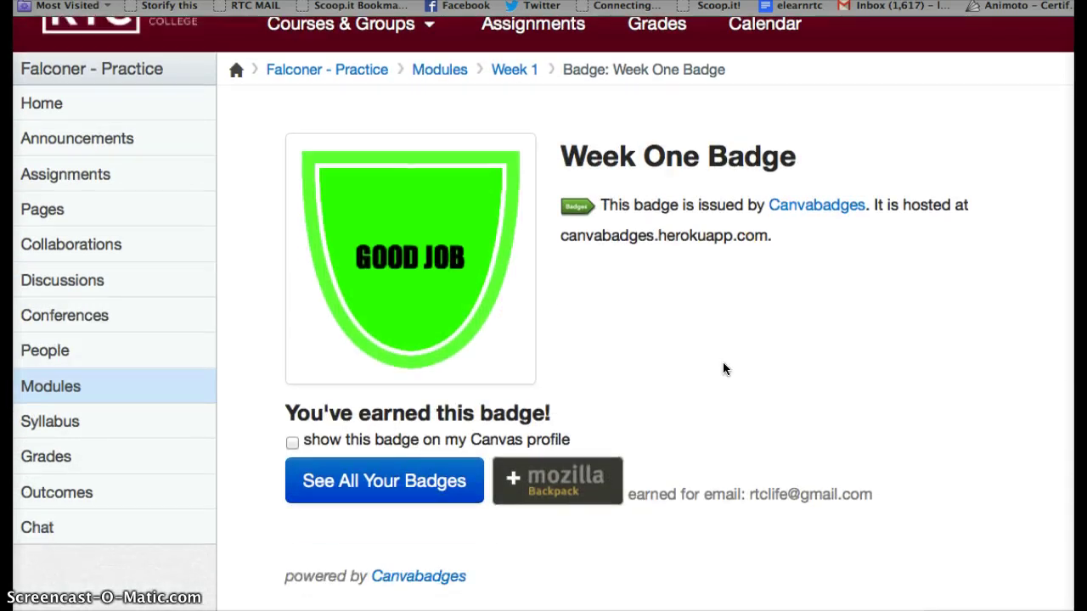
click(292, 443)
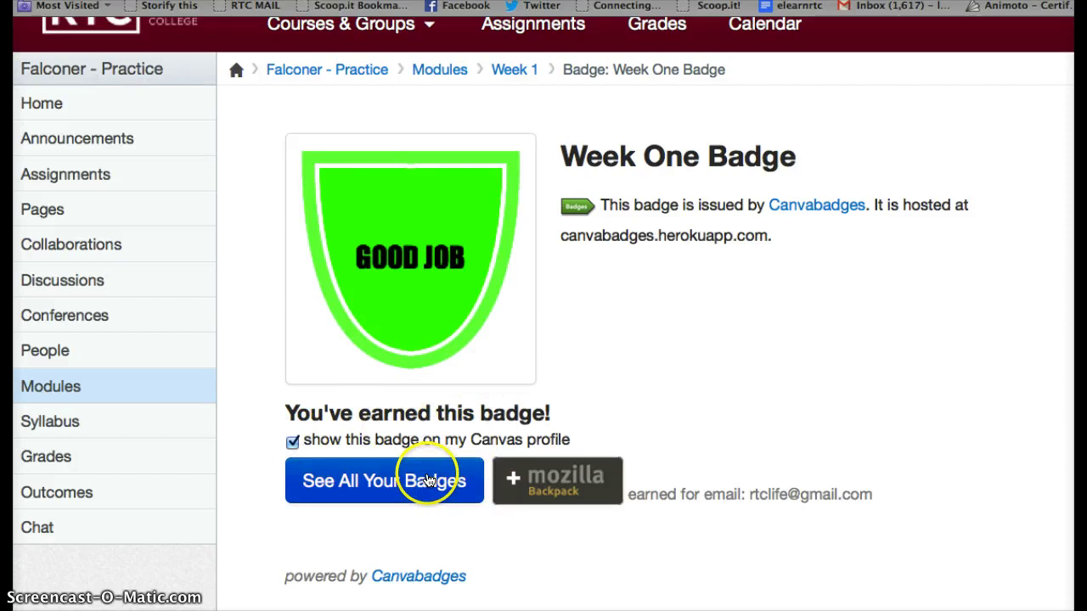
scroll(705, 389, up, 1)
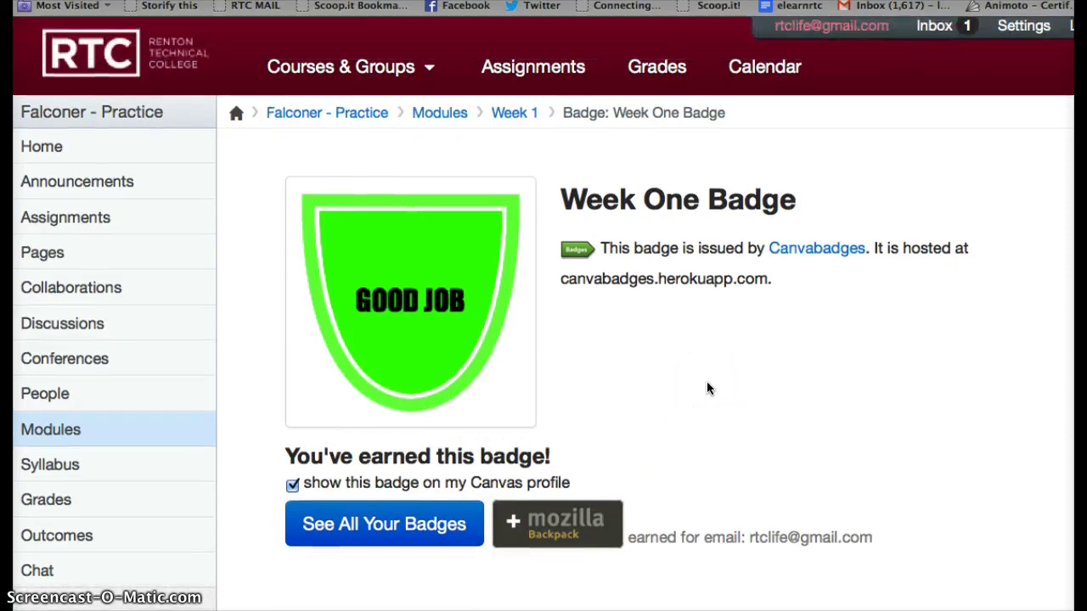